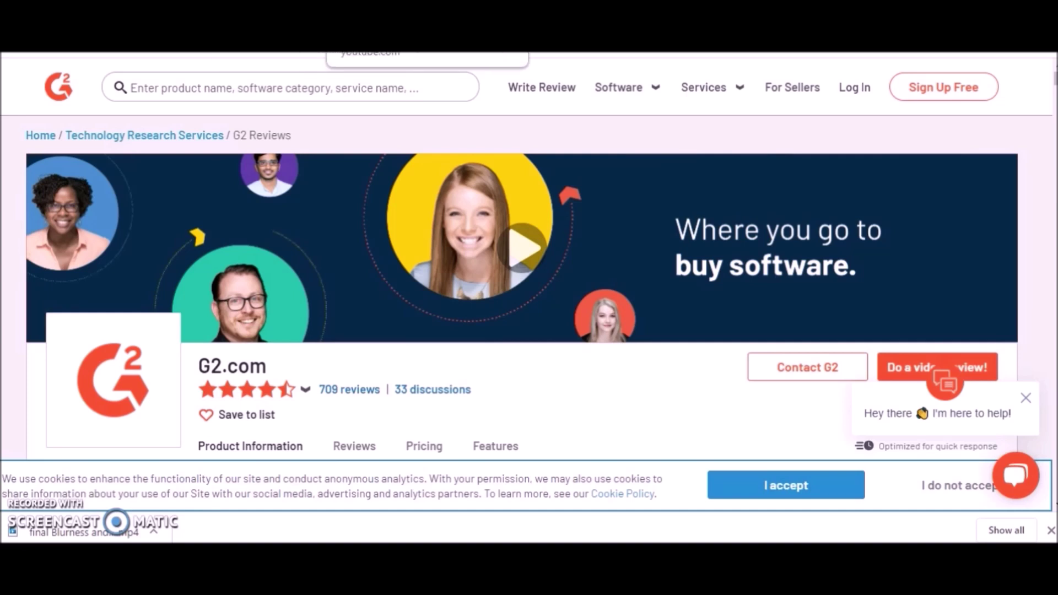
Switch to the Reddit tab showing the 'G2Crowd Software Reviews $5 - $15 per review' post.
{"action": "left_click", "coordinate": [259, 52]}
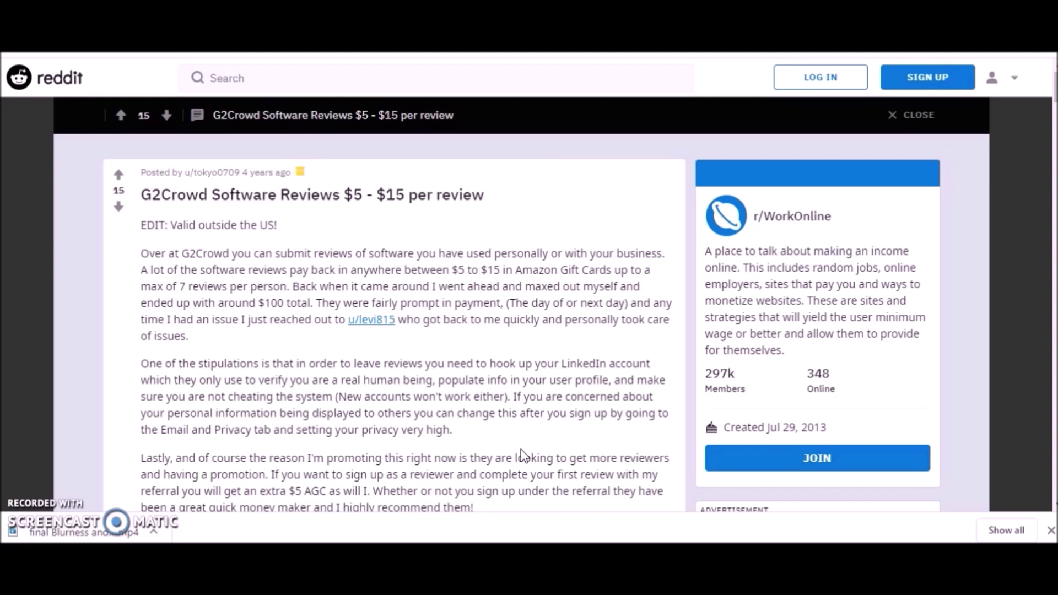
Go from the Reddit post back to the G2.com home page tab.
{"action": "left_click", "coordinate": [499, 409]}
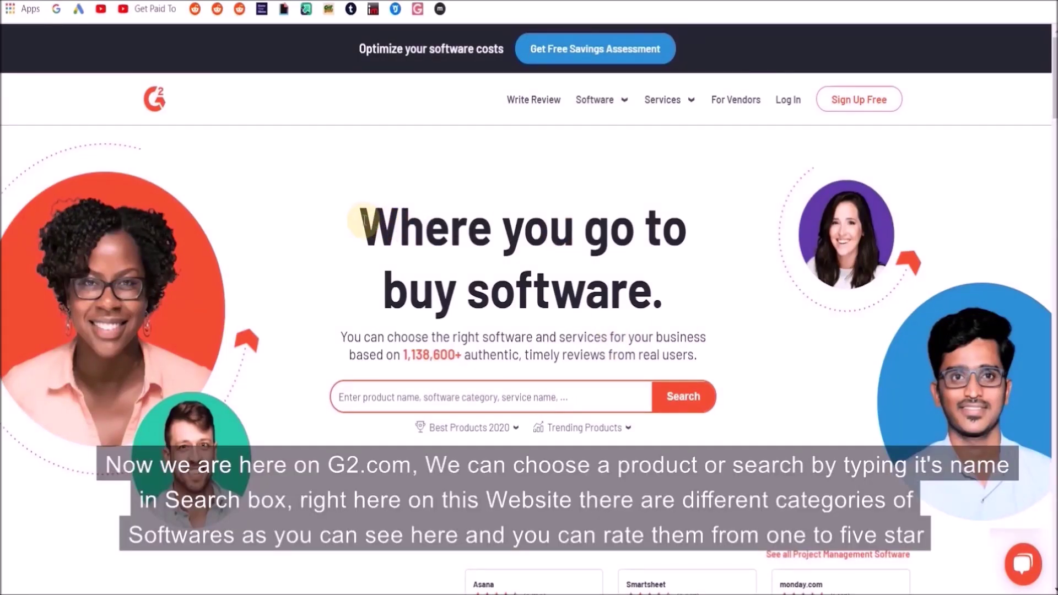
Scroll the G2 home page past the software categories down to the 'Write a Review' section.
{"action": "left_click_drag", "start_coordinate": [341, 337], "coordinate": [702, 357]}
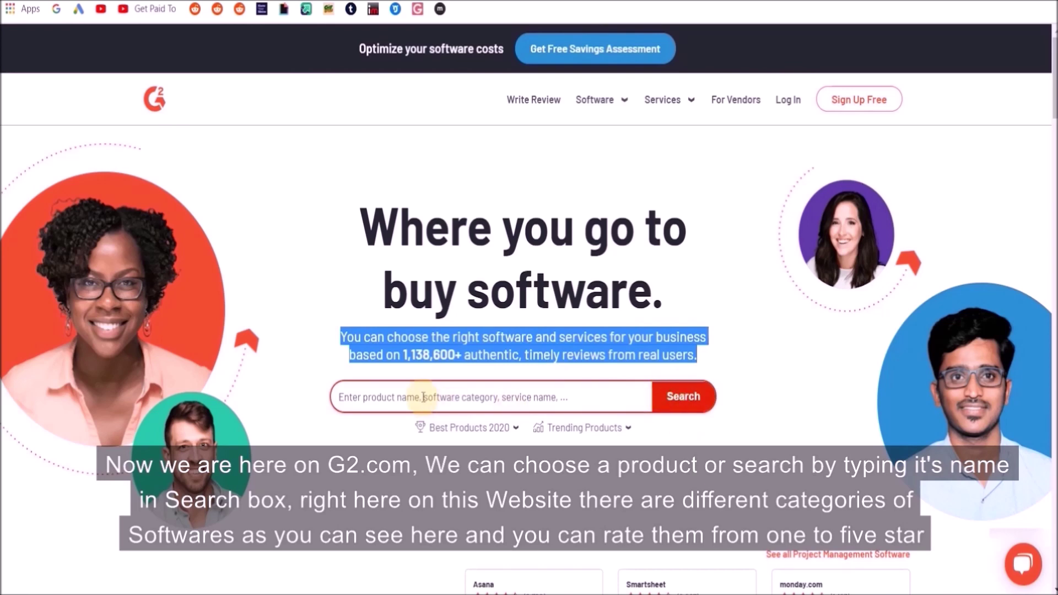
{"action": "left_click", "coordinate": [472, 397]}
{"action": "scroll", "coordinate": [474, 397], "scroll_direction": "down", "scroll_amount": 4}
{"action": "scroll", "coordinate": [474, 397], "scroll_direction": "down", "scroll_amount": 4}
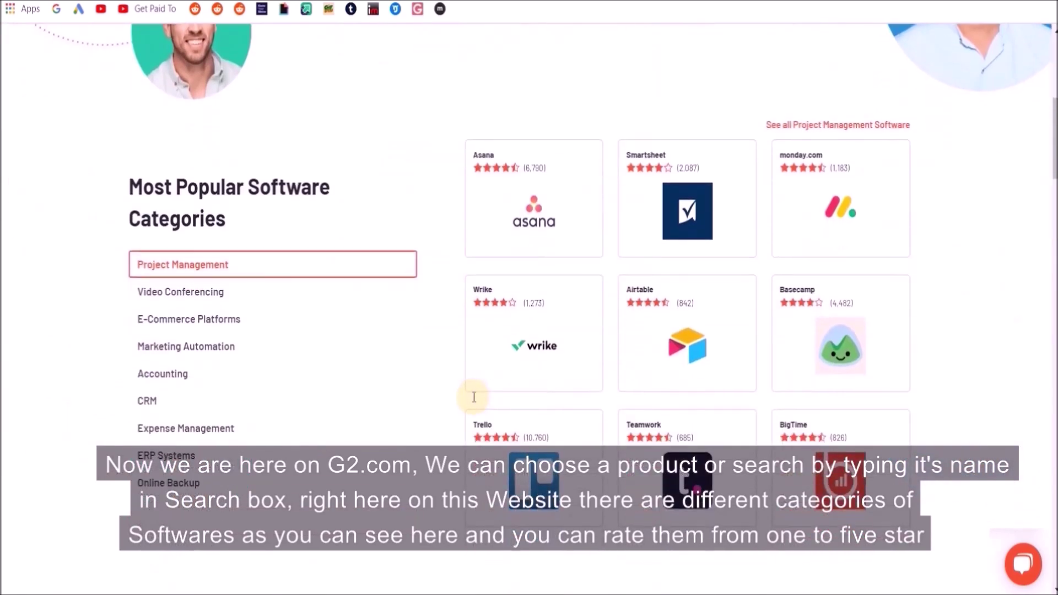
{"action": "left_click", "coordinate": [284, 252]}
{"action": "triple_click", "coordinate": [284, 252]}
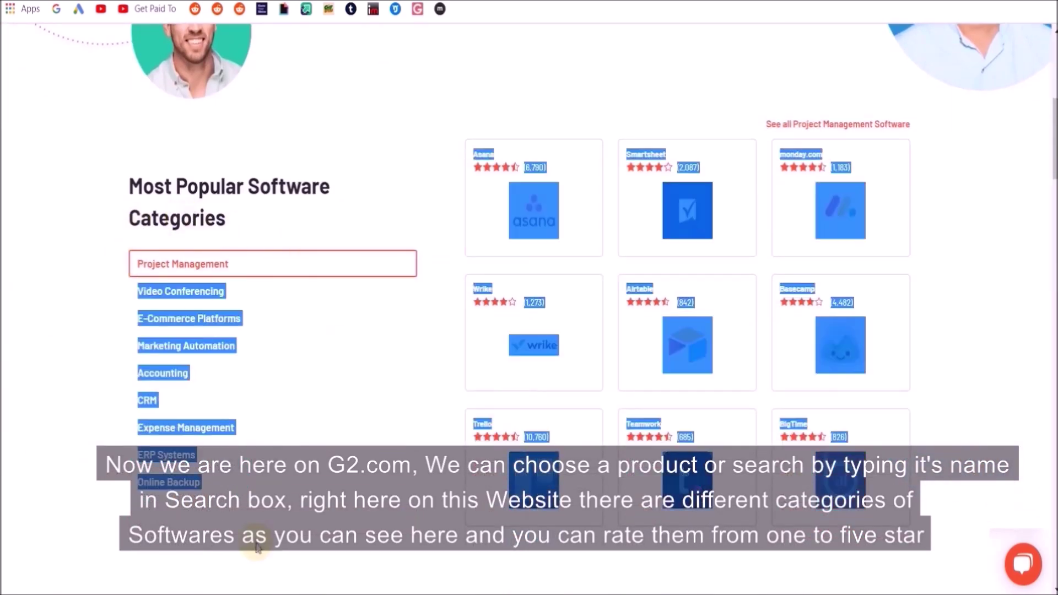
{"action": "left_click", "coordinate": [411, 192]}
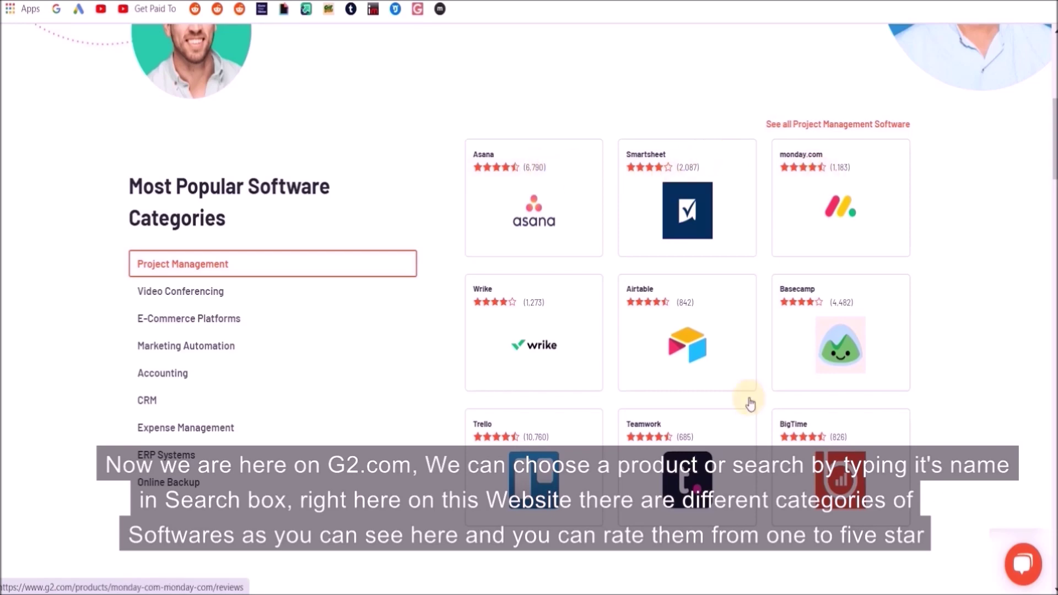
{"action": "scroll", "coordinate": [348, 376], "scroll_direction": "down", "scroll_amount": 7}
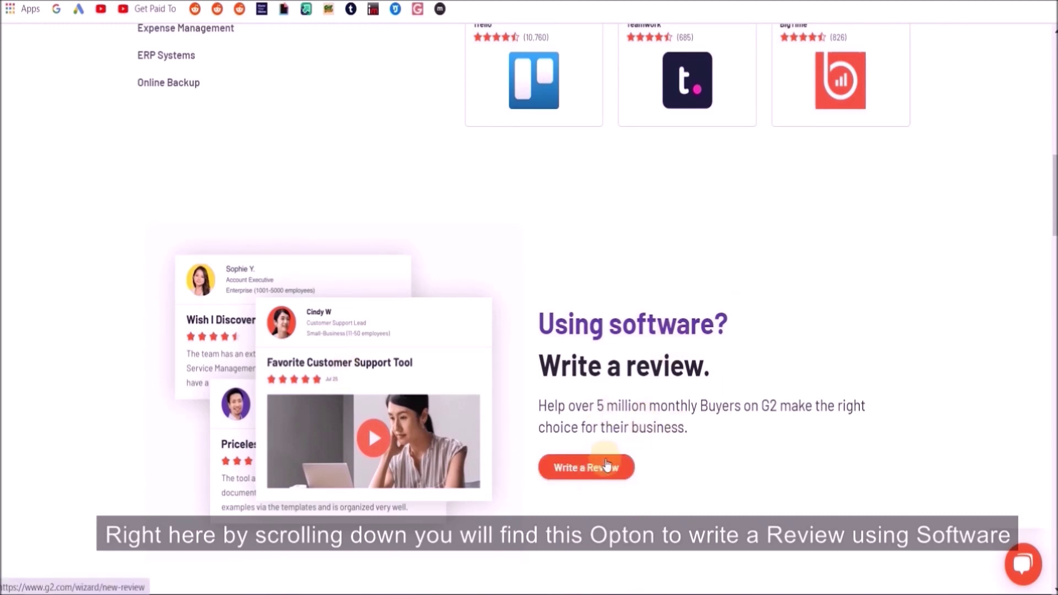
{"action": "left_click_drag", "start_coordinate": [538, 406], "coordinate": [718, 429]}
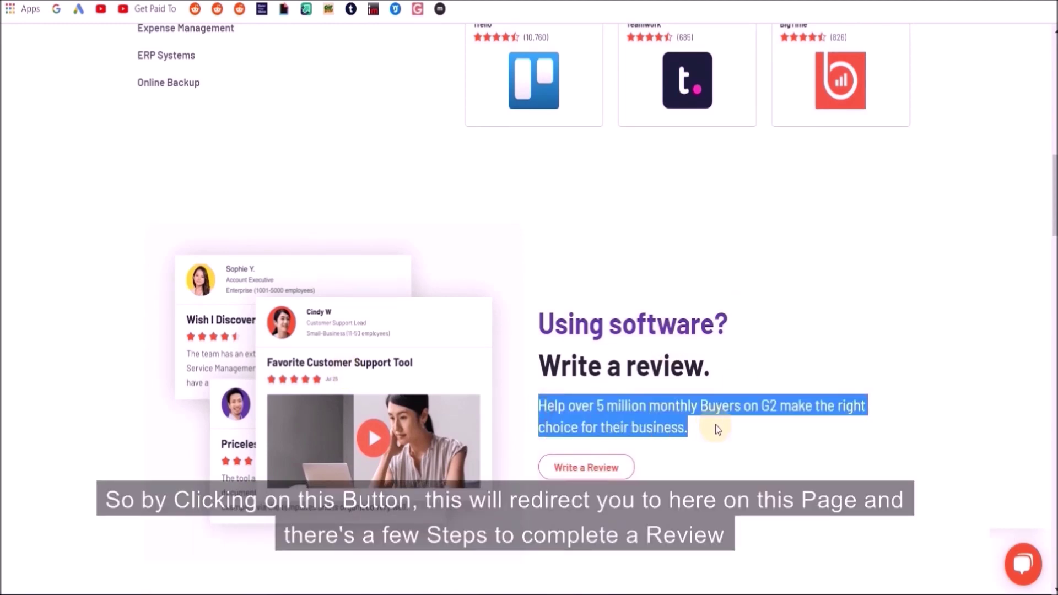
Launch the Write a Review wizard and pick Information Technology as your role.
{"action": "left_click", "coordinate": [598, 474]}
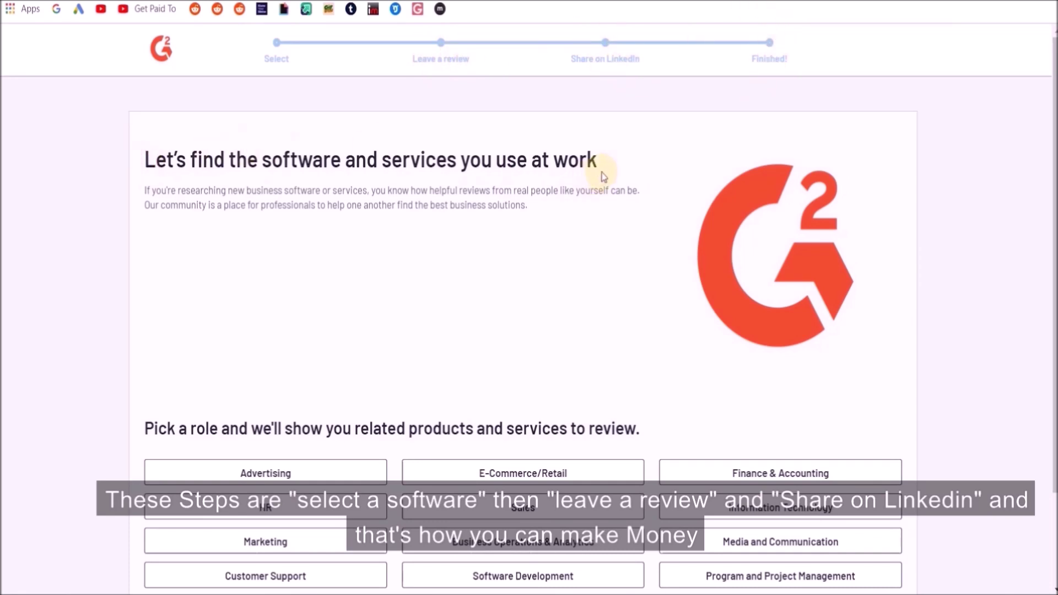
{"action": "scroll", "coordinate": [622, 160], "scroll_direction": "down", "scroll_amount": 2}
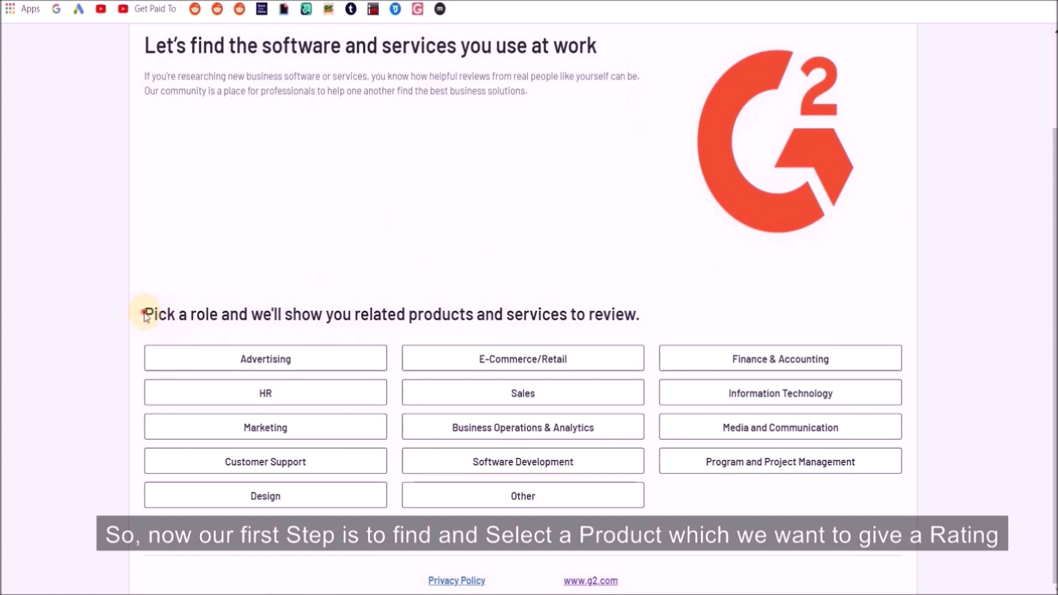
{"action": "left_click_drag", "start_coordinate": [146, 316], "coordinate": [653, 327]}
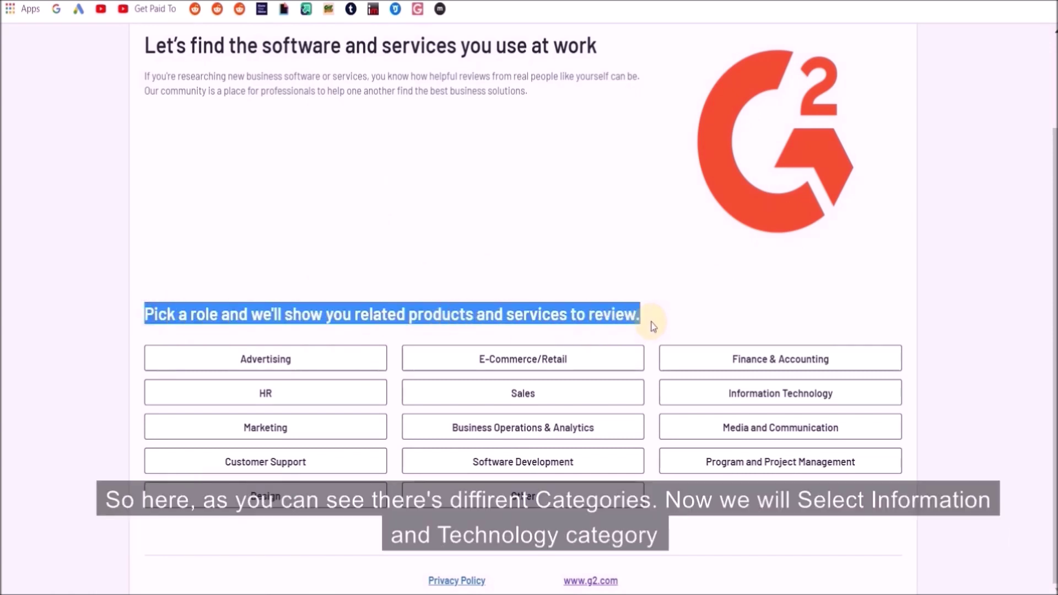
{"action": "left_click", "coordinate": [652, 322]}
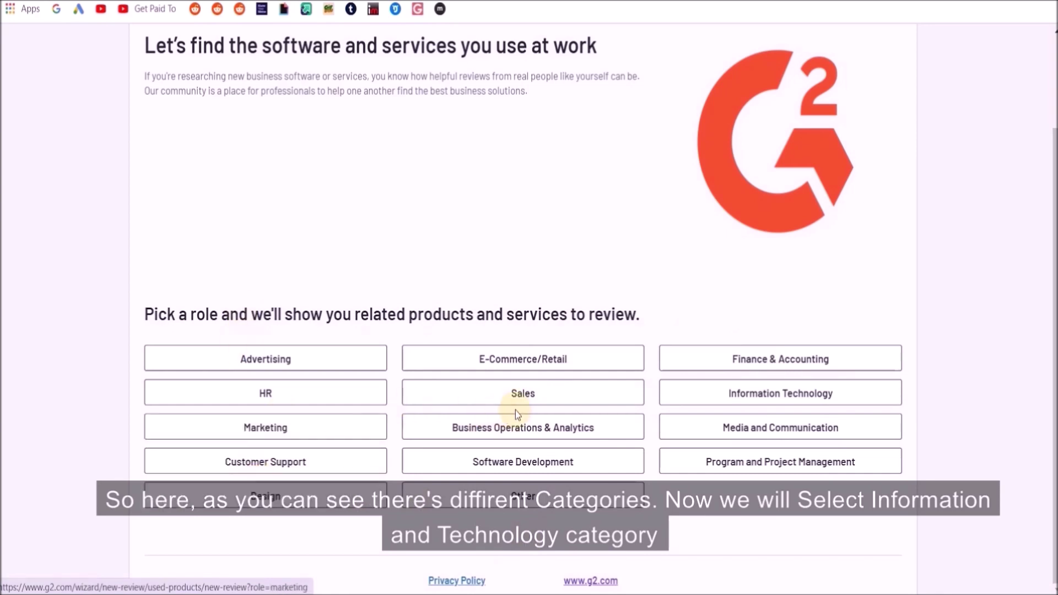
{"action": "left_click", "coordinate": [766, 403]}
{"action": "left_click_drag", "start_coordinate": [782, 167], "coordinate": [699, 170]}
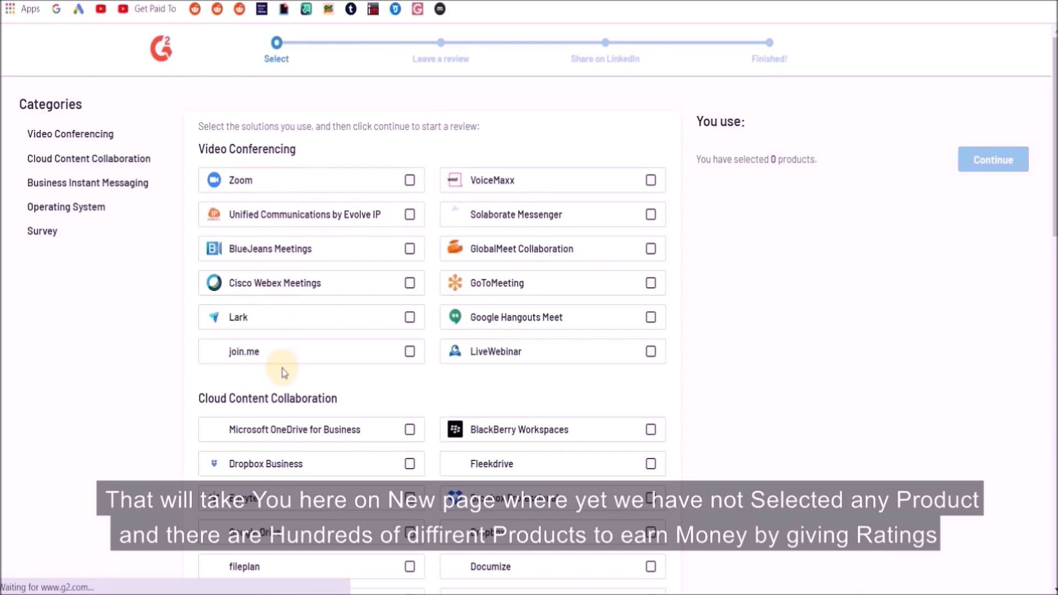
Find Google Drive under Cloud Content Collaboration and mark it as a product you use.
{"action": "scroll", "coordinate": [692, 301], "scroll_direction": "down", "scroll_amount": 1}
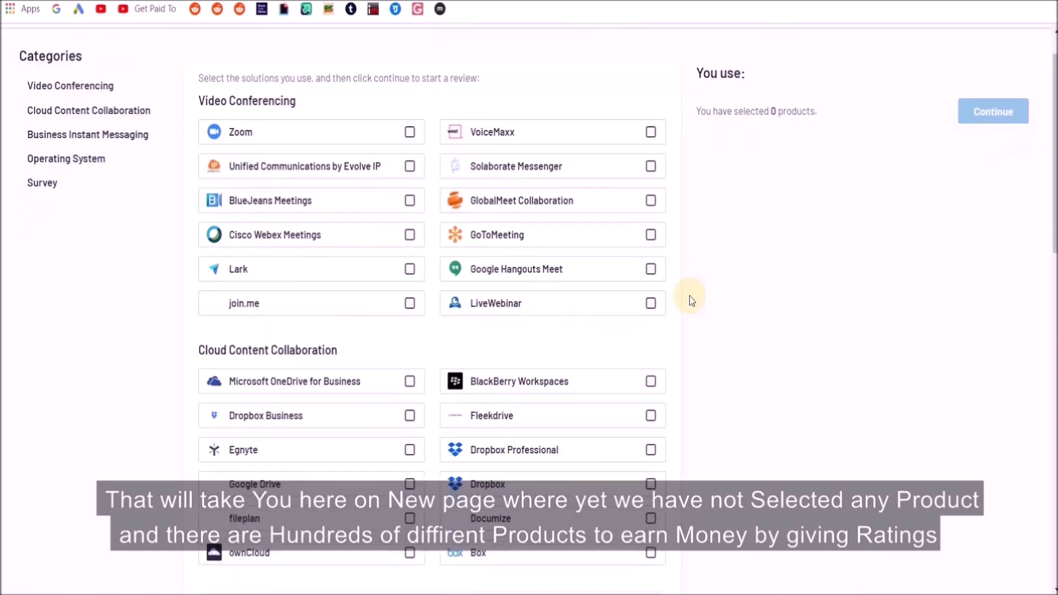
{"action": "scroll", "coordinate": [692, 300], "scroll_direction": "down", "scroll_amount": 4}
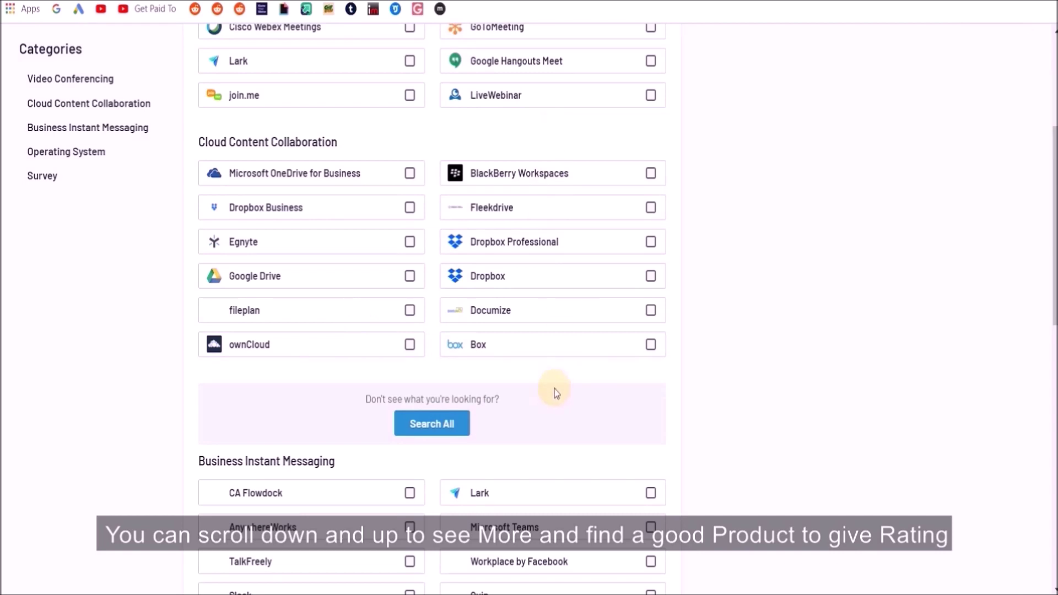
{"action": "scroll", "coordinate": [555, 392], "scroll_direction": "down", "scroll_amount": 5}
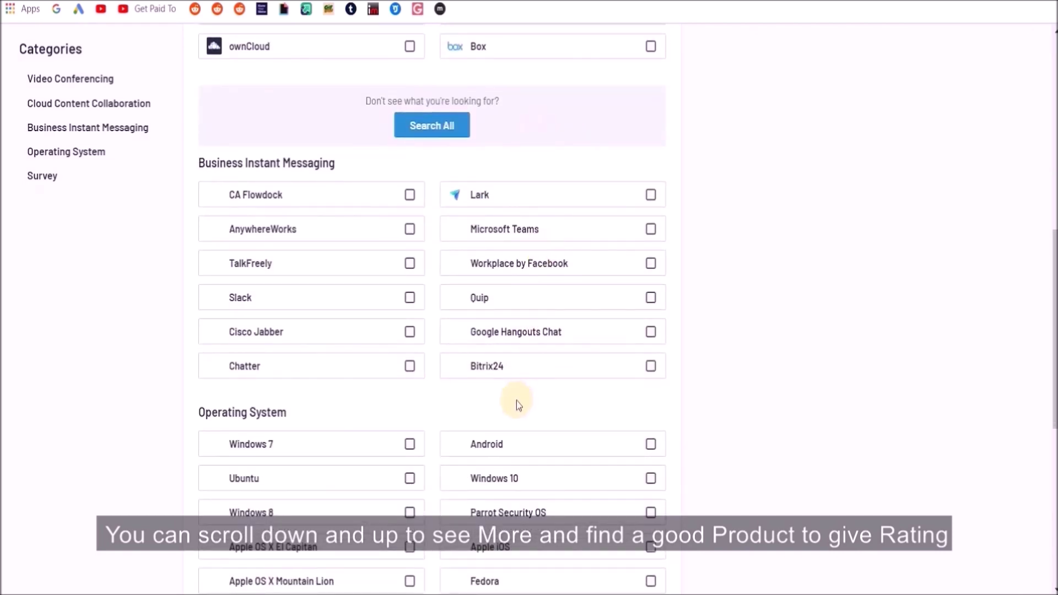
{"action": "scroll", "coordinate": [570, 272], "scroll_direction": "down", "scroll_amount": 6}
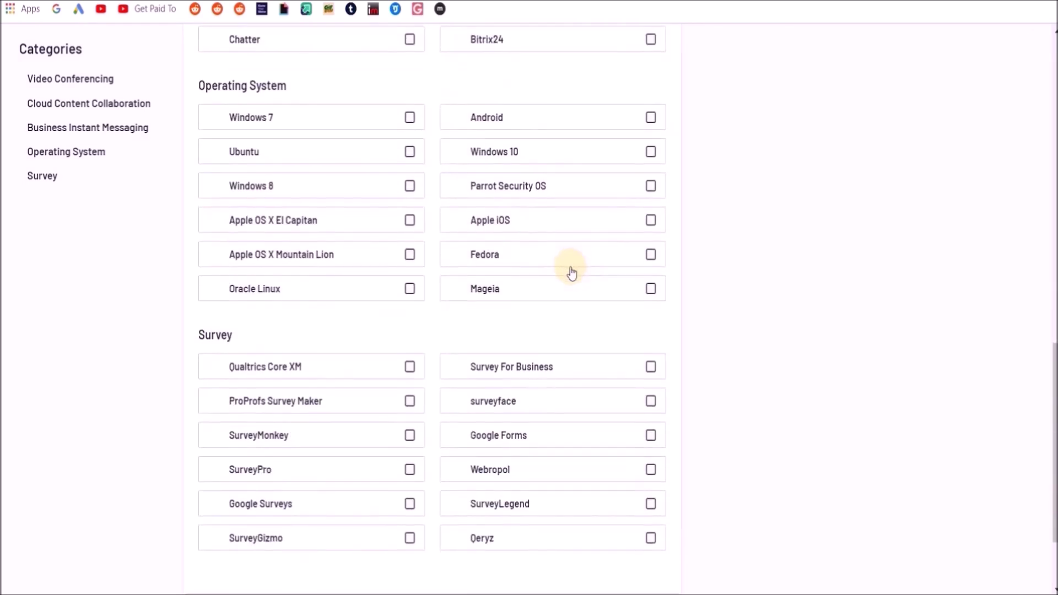
{"action": "scroll", "coordinate": [572, 272], "scroll_direction": "up", "scroll_amount": 12}
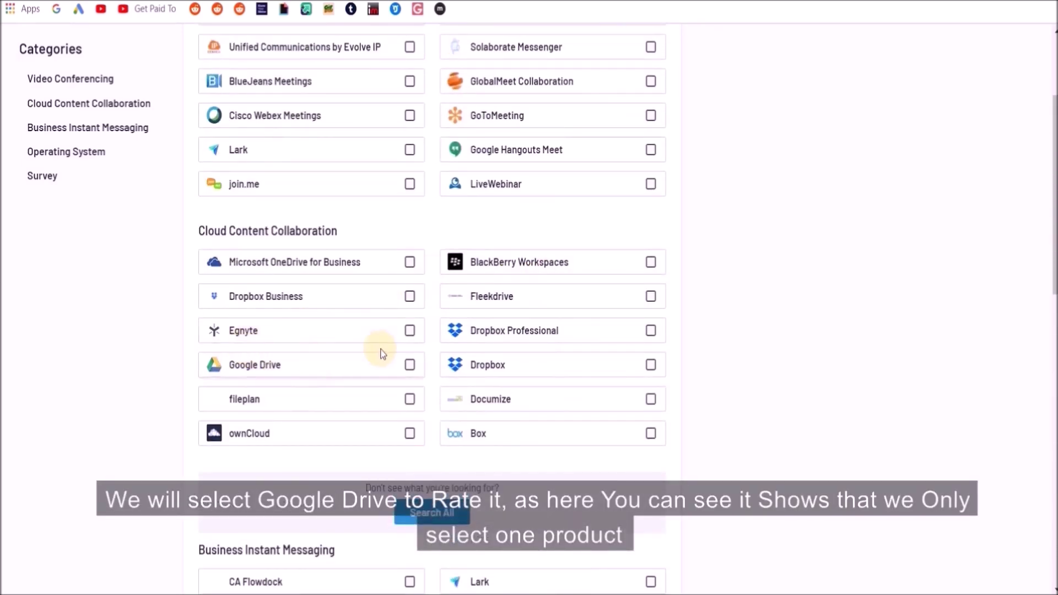
{"action": "left_click", "coordinate": [410, 365]}
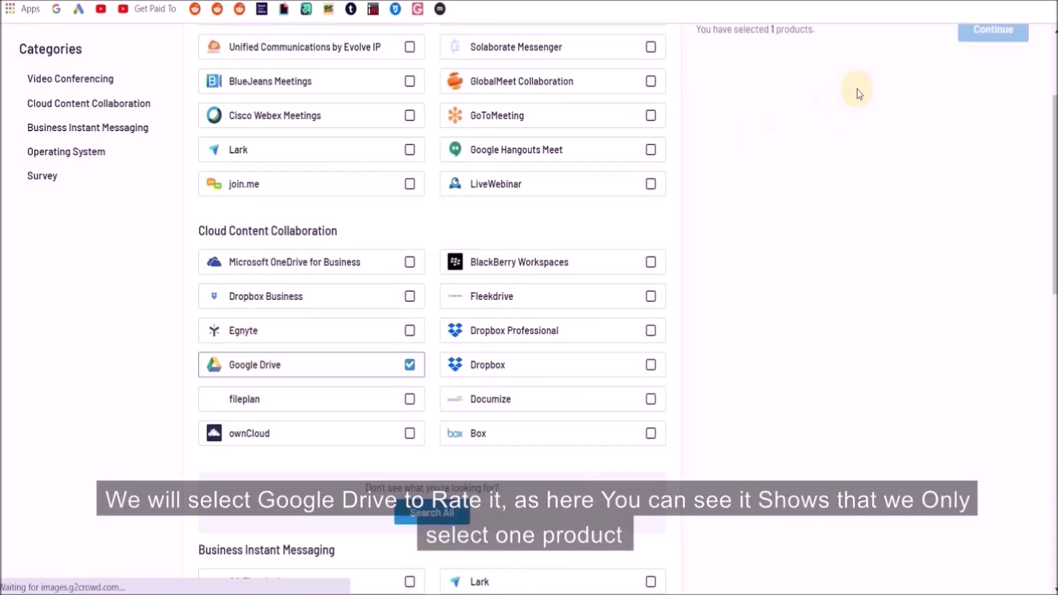
{"action": "scroll", "coordinate": [858, 92], "scroll_direction": "up", "scroll_amount": 3}
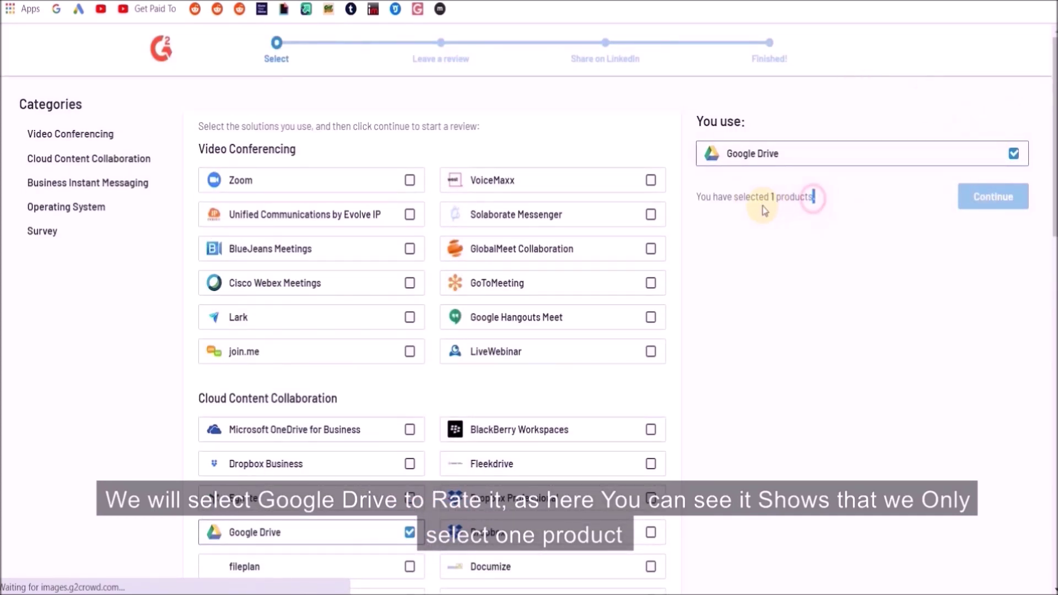
{"action": "left_click_drag", "start_coordinate": [713, 197], "coordinate": [814, 198]}
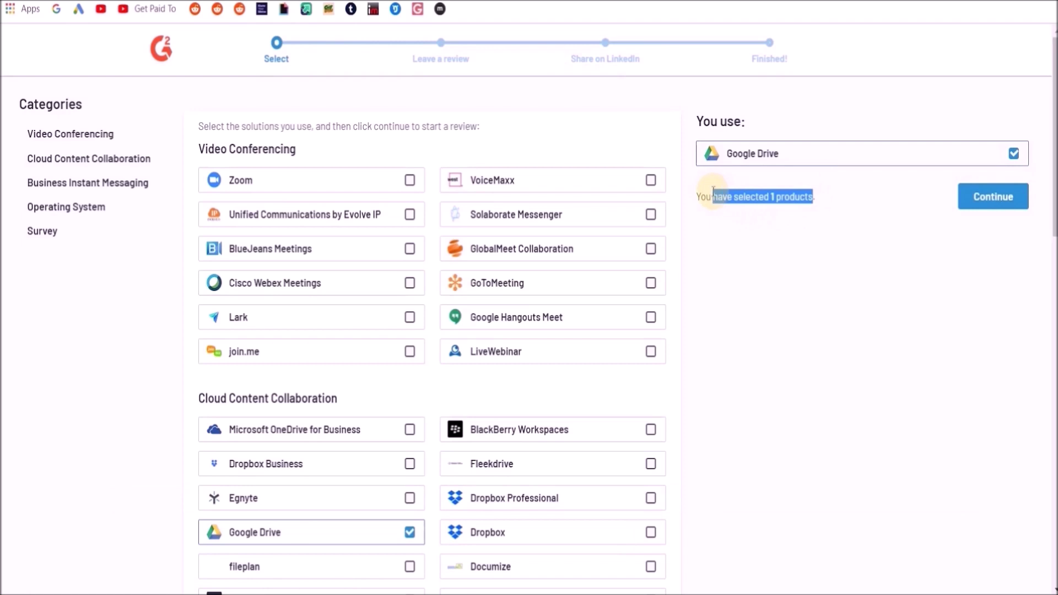
{"action": "left_click", "coordinate": [767, 263]}
Clear BlackBerry Workspaces so Google Drive is the only selected product, then continue.
{"action": "left_click", "coordinate": [651, 431]}
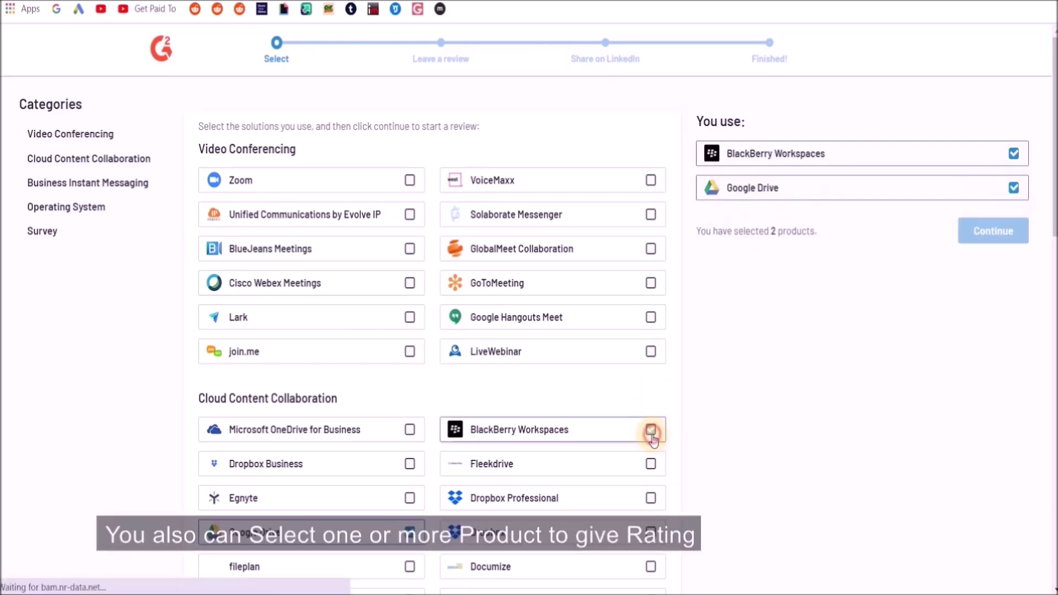
{"action": "double_click", "coordinate": [817, 231]}
{"action": "mouse_move", "coordinate": [807, 230]}
{"action": "left_mouse_down"}
{"action": "mouse_move", "coordinate": [693, 231]}
{"action": "mouse_move", "coordinate": [817, 232]}
{"action": "left_mouse_up"}
{"action": "left_click", "coordinate": [1014, 187]}
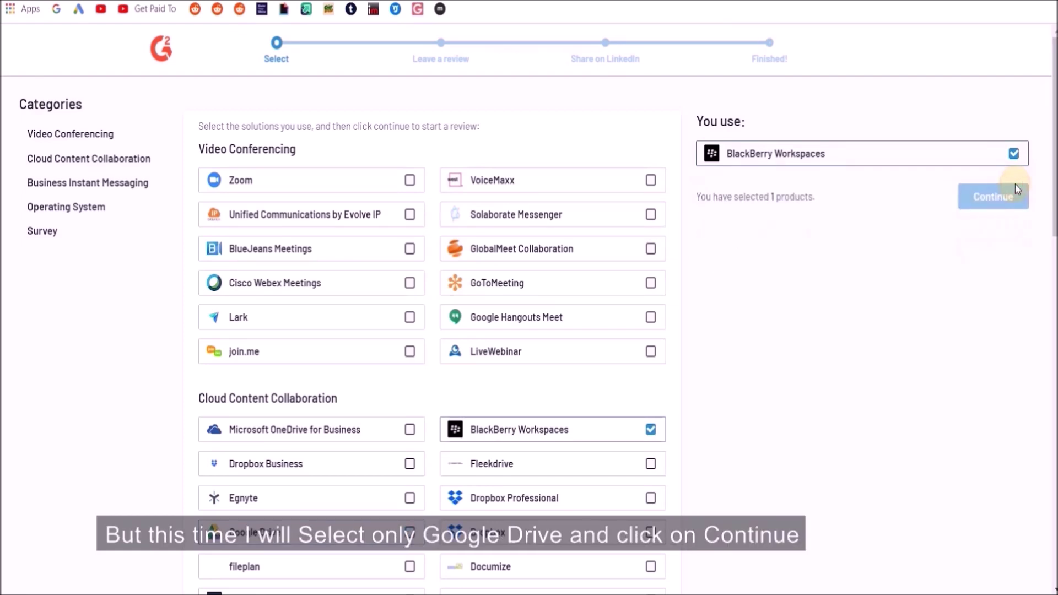
{"action": "left_click", "coordinate": [1014, 153]}
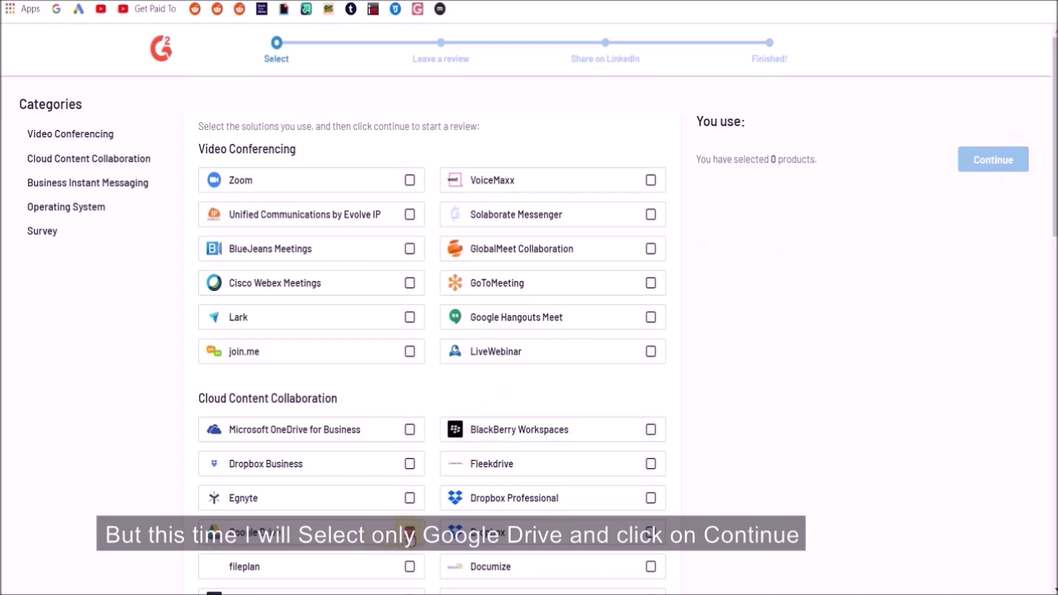
{"action": "left_click", "coordinate": [409, 532]}
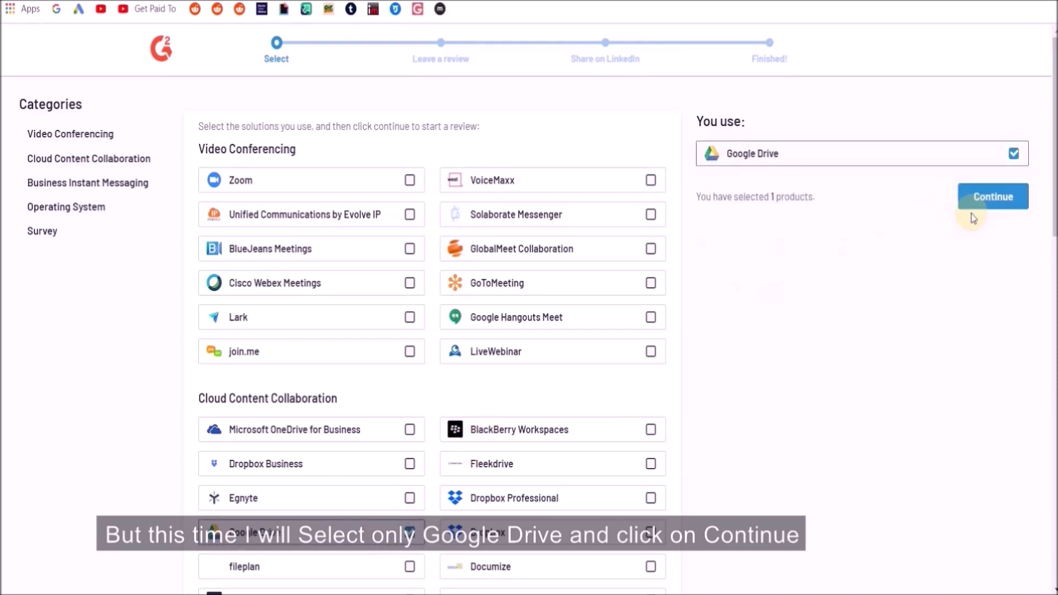
{"action": "left_click", "coordinate": [988, 203]}
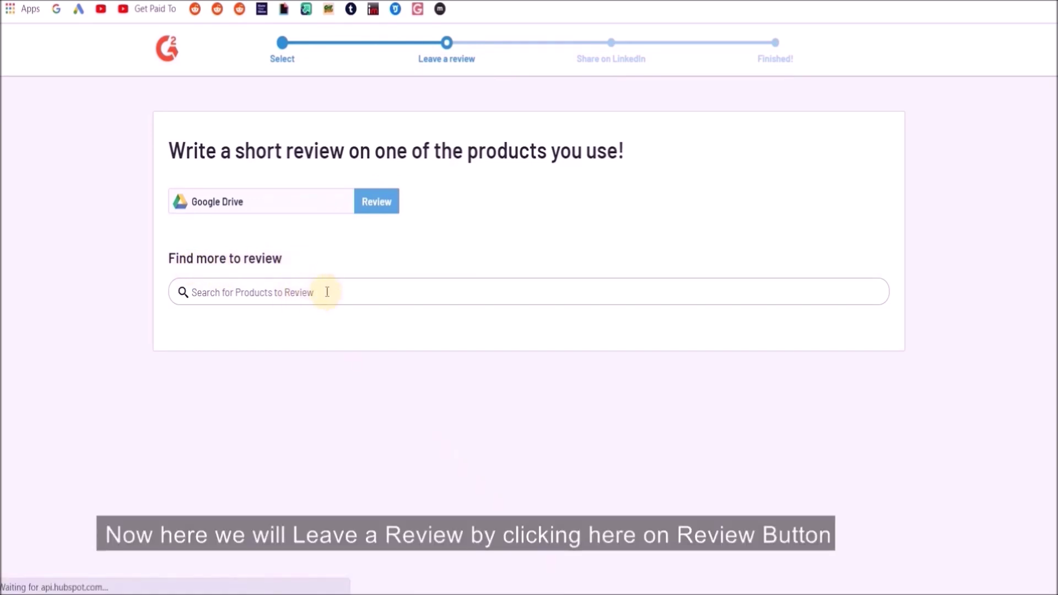
Choose Review next to Google Drive and proceed to the login prompt.
{"action": "left_click", "coordinate": [384, 206]}
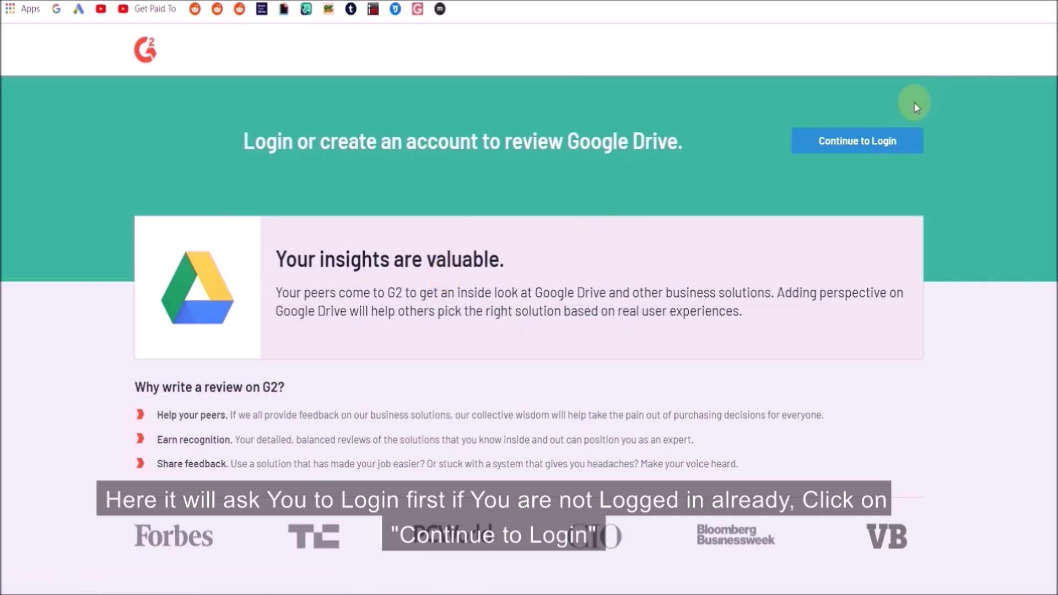
{"action": "left_click", "coordinate": [863, 144]}
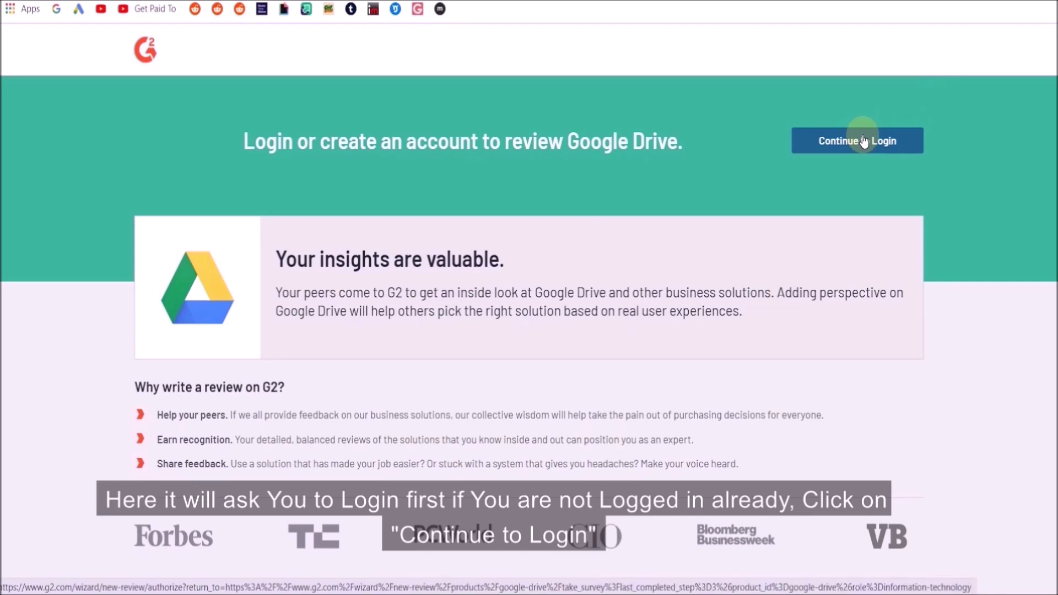
Sign in to G2 with LinkedIn to open the Google Drive review form.
{"action": "left_click", "coordinate": [864, 142]}
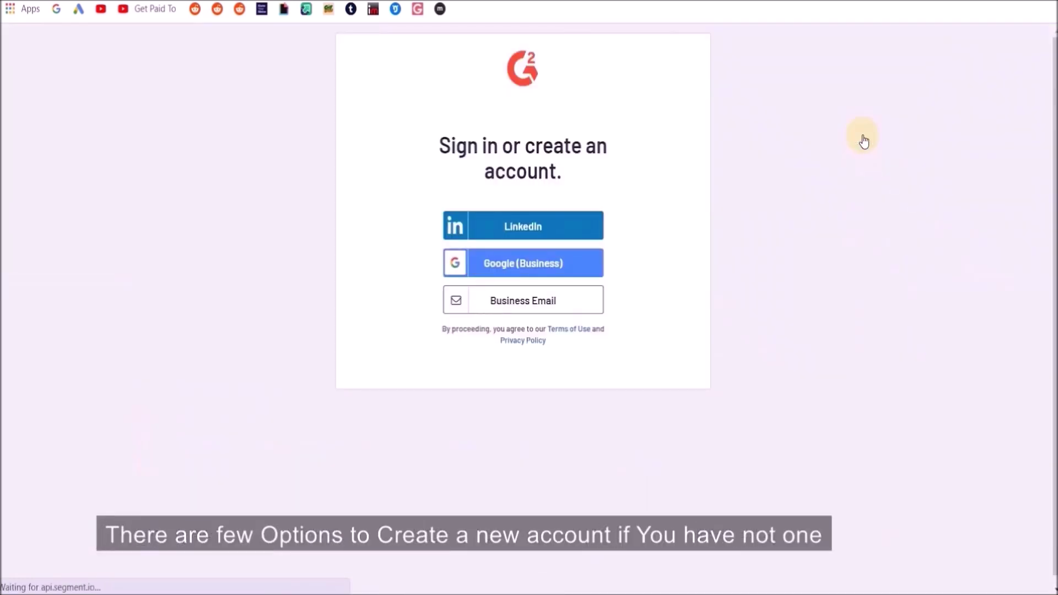
{"action": "left_click", "coordinate": [530, 230]}
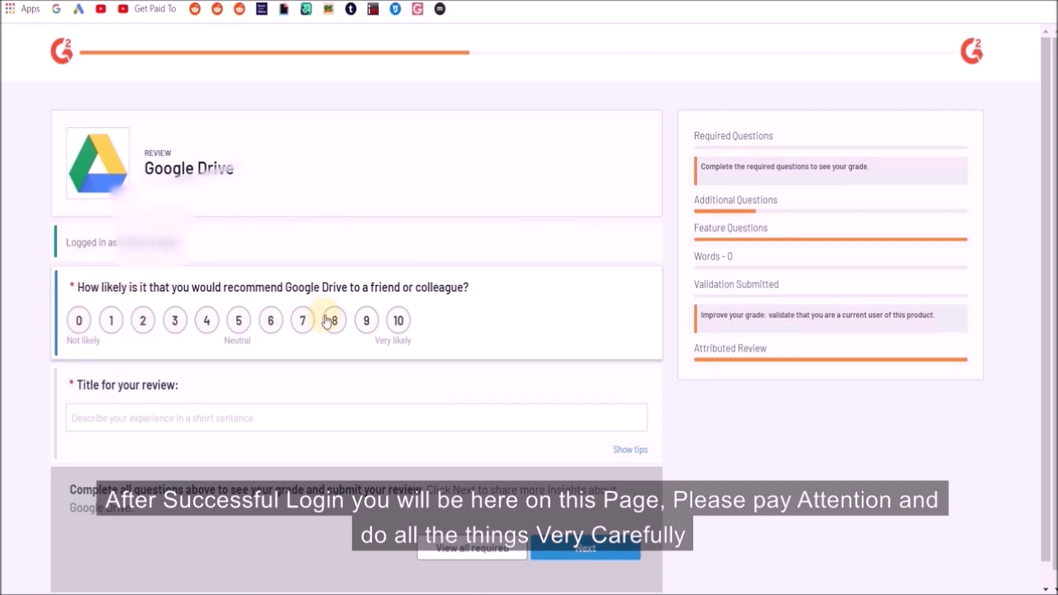
Set the 'How likely to recommend Google Drive' score to 10.
{"action": "left_click", "coordinate": [399, 324]}
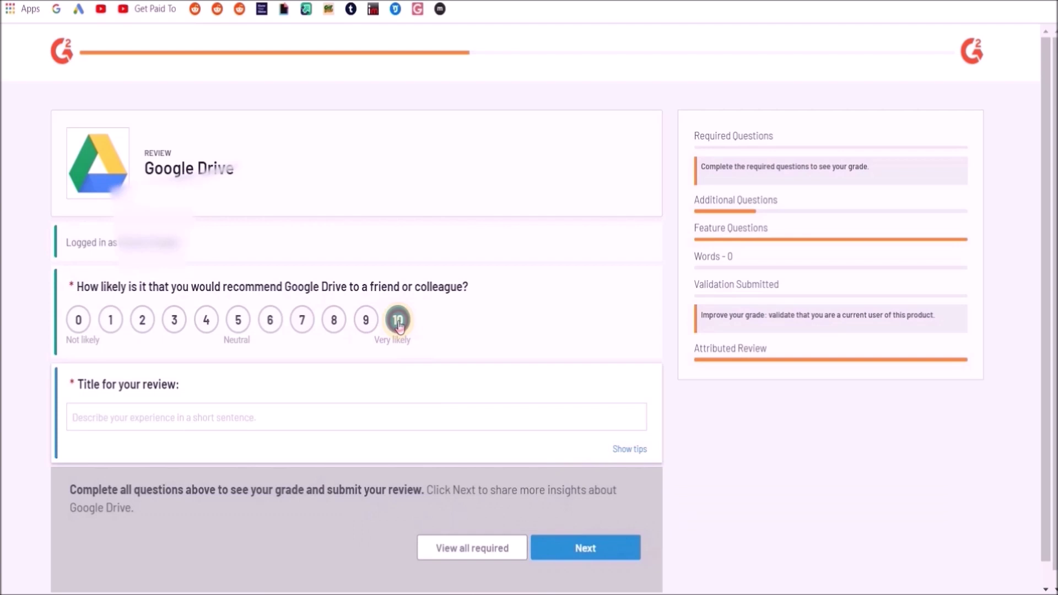
{"action": "left_click", "coordinate": [205, 326]}
{"action": "left_click", "coordinate": [243, 330]}
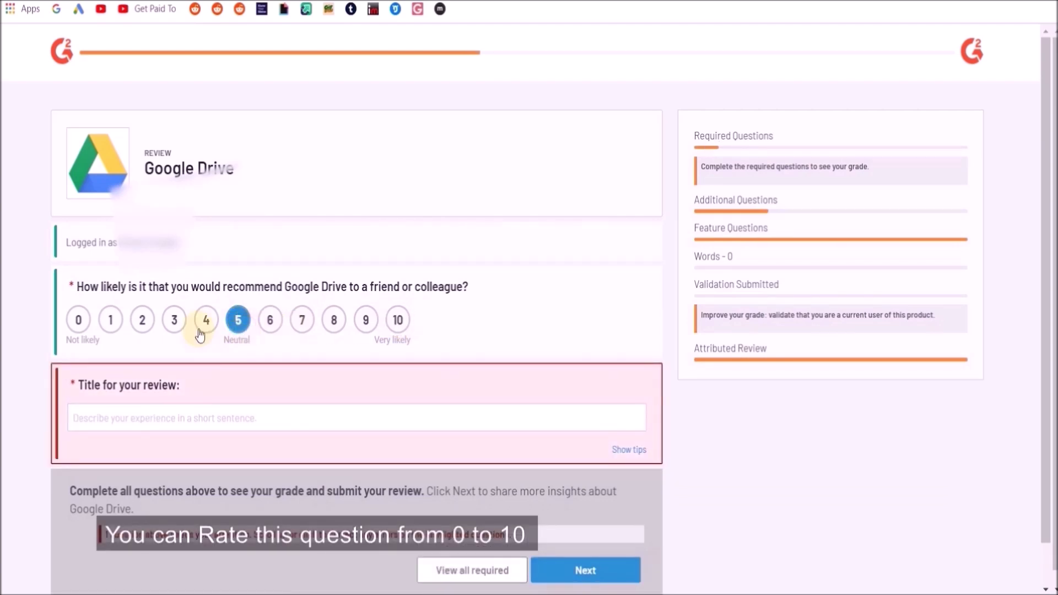
{"action": "left_click", "coordinate": [80, 321]}
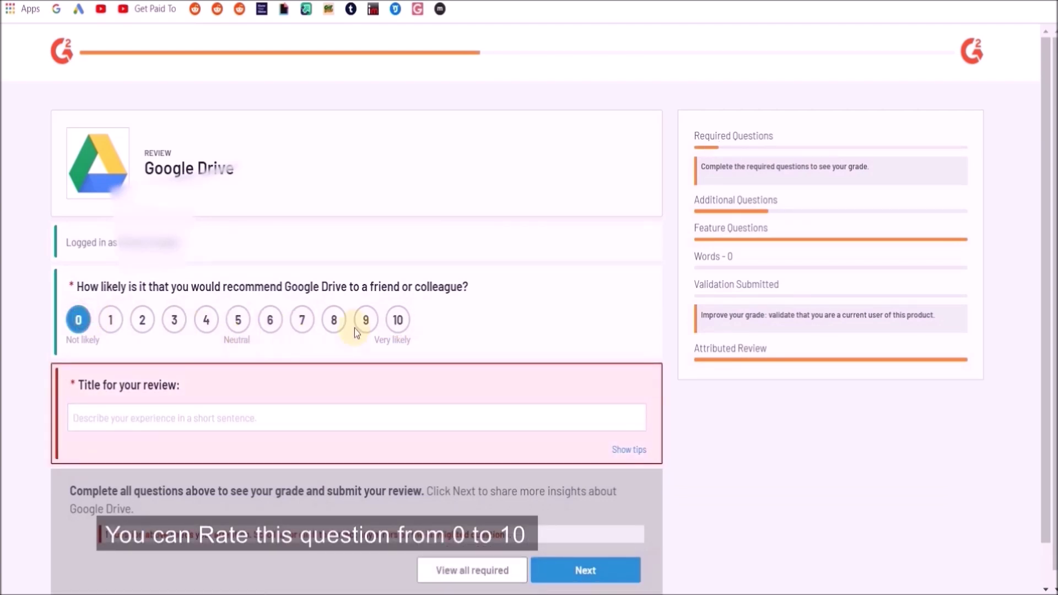
{"action": "left_click", "coordinate": [401, 325]}
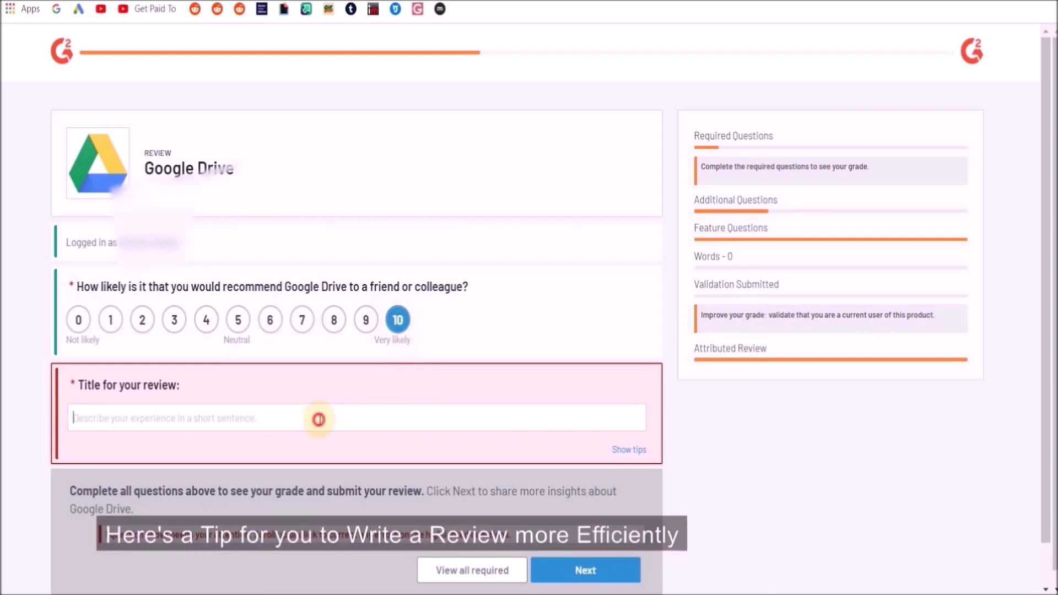
{"action": "scroll", "coordinate": [315, 420], "scroll_direction": "down", "scroll_amount": 1}
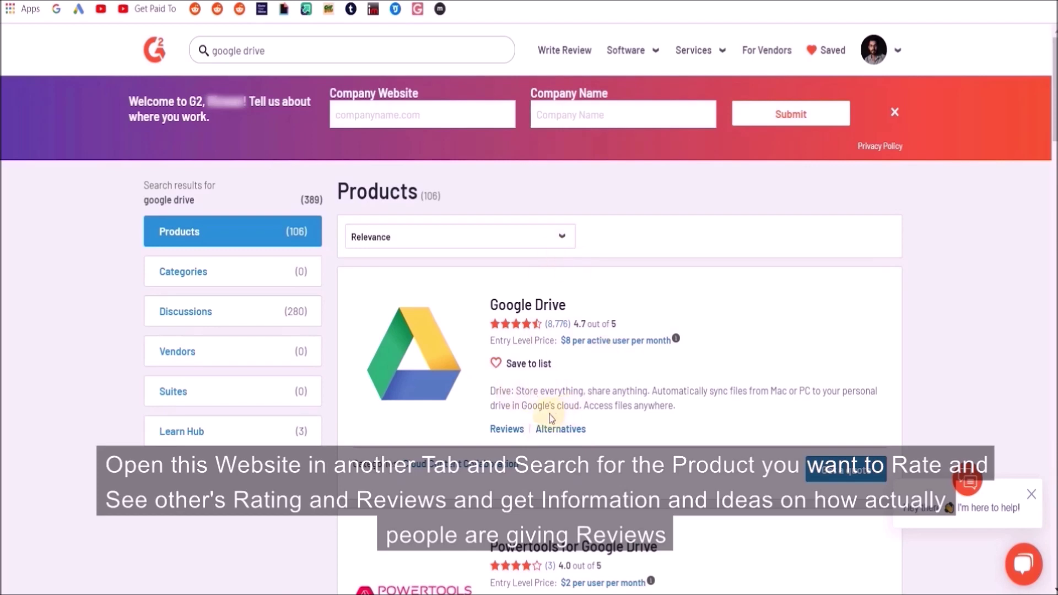
Open Google Drive's Reviews page and scroll through other users' written reviews at 90% zoom.
{"action": "left_click", "coordinate": [508, 429]}
{"action": "scroll", "coordinate": [666, 303], "scroll_direction": "down", "scroll_amount": 3}
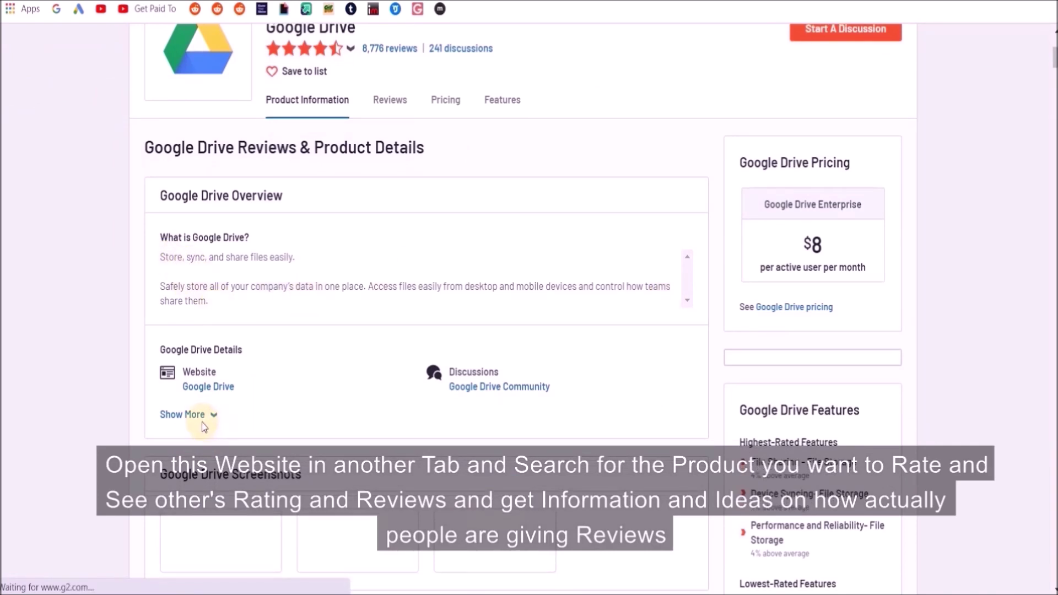
{"action": "scroll", "coordinate": [214, 422], "scroll_direction": "down", "scroll_amount": 7}
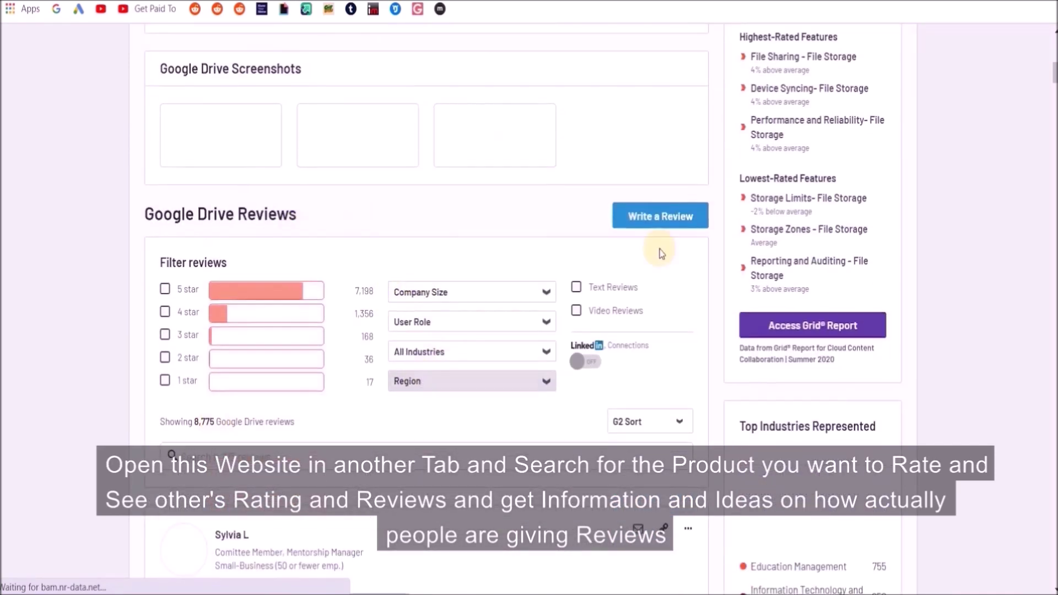
{"action": "scroll", "coordinate": [660, 249], "scroll_direction": "down", "scroll_amount": 7}
{"action": "scroll", "coordinate": [314, 333], "scroll_direction": "down", "scroll_amount": 9}
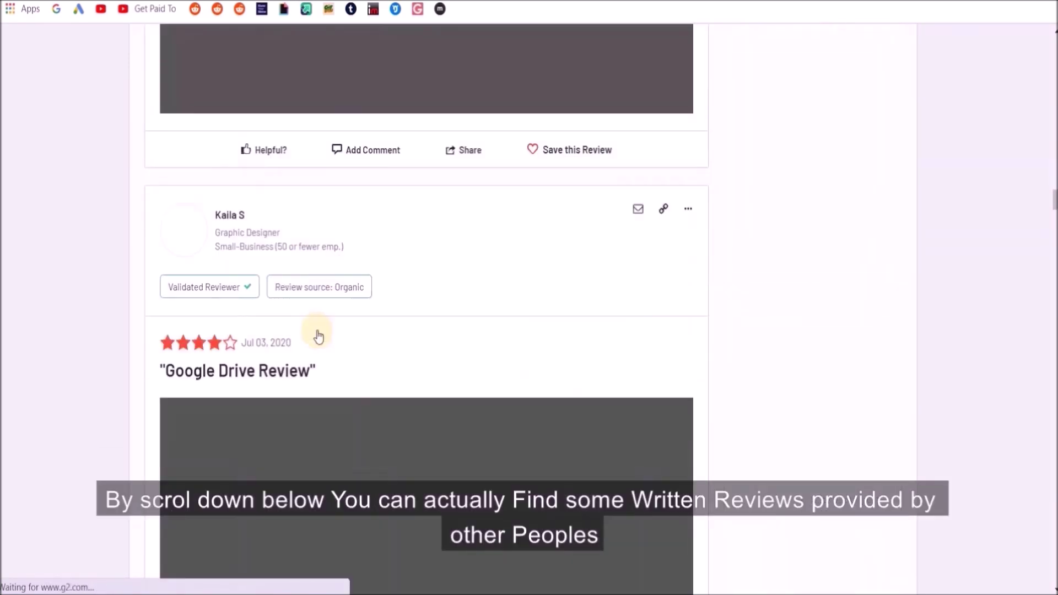
{"action": "key", "text": "ctrl+plus"}
{"action": "scroll", "coordinate": [317, 330], "scroll_direction": "down", "scroll_amount": 5}
{"action": "scroll", "coordinate": [318, 332], "scroll_direction": "down", "scroll_amount": 20}
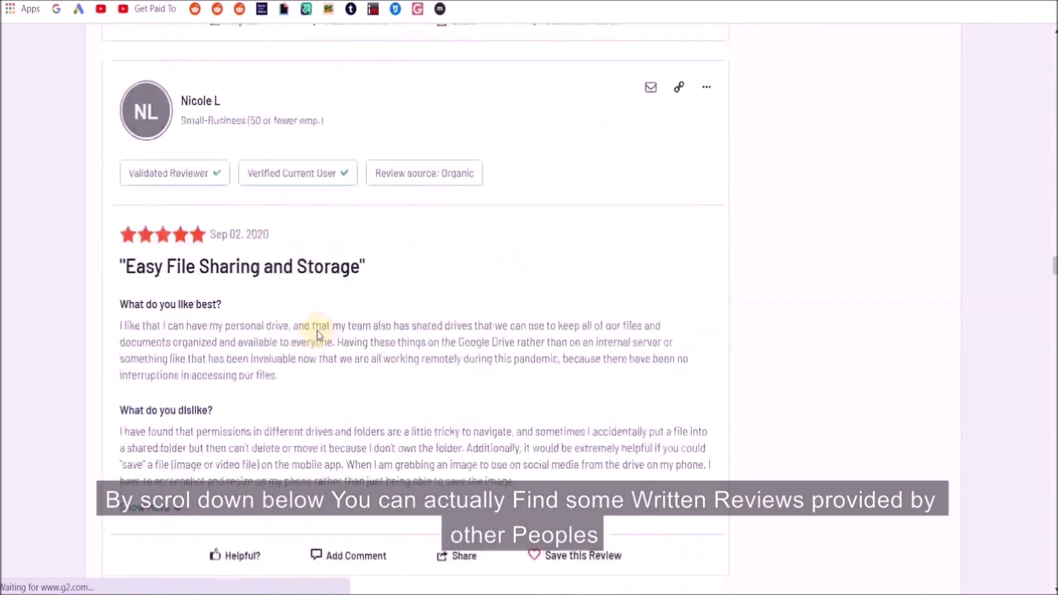
{"action": "key", "text": "ctrl+minus"}
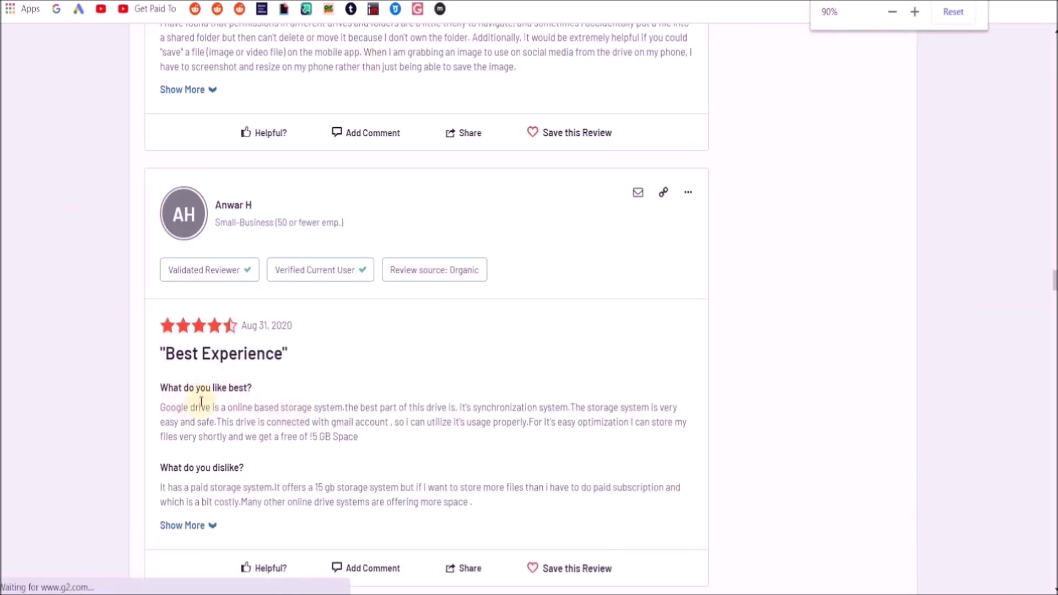
{"action": "left_click_drag", "start_coordinate": [162, 387], "coordinate": [198, 332]}
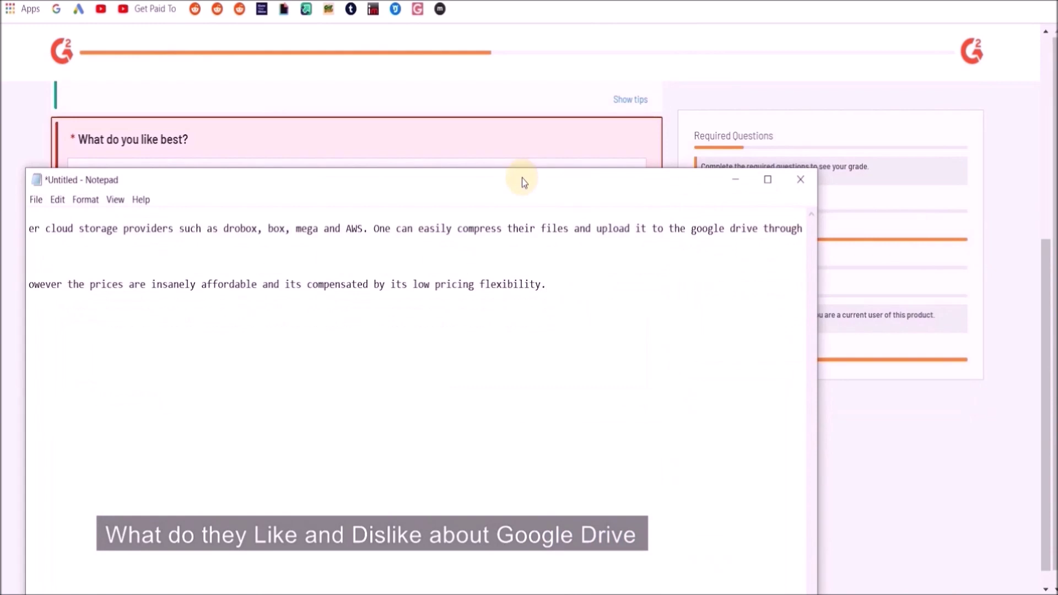
Paste the prepared Notepad answer praising Google Drive into the 'What do you like best?' field.
{"action": "left_click_drag", "start_coordinate": [578, 248], "coordinate": [477, 211]}
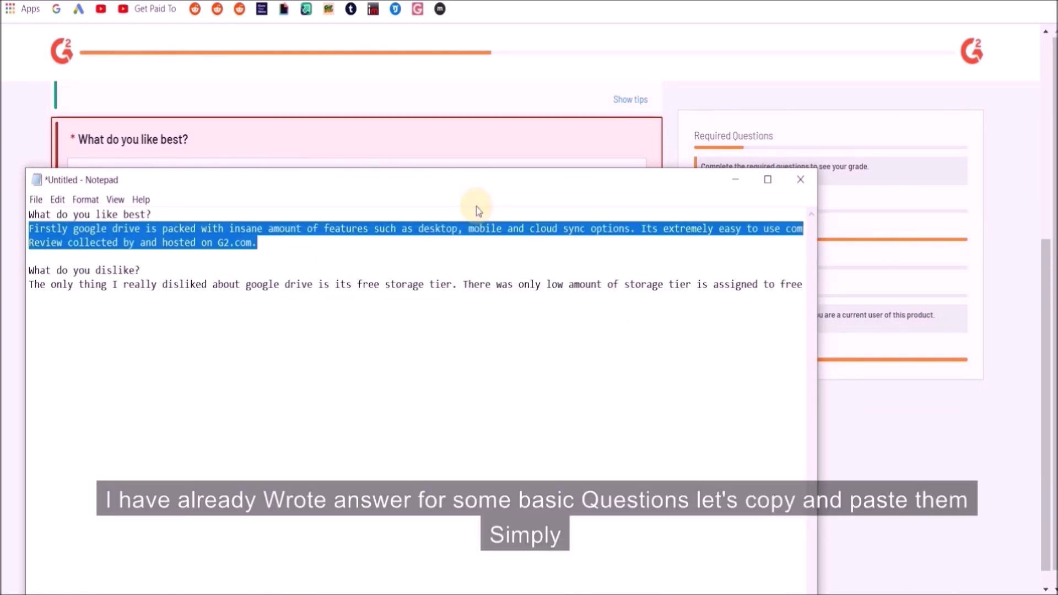
{"action": "left_click", "coordinate": [437, 140]}
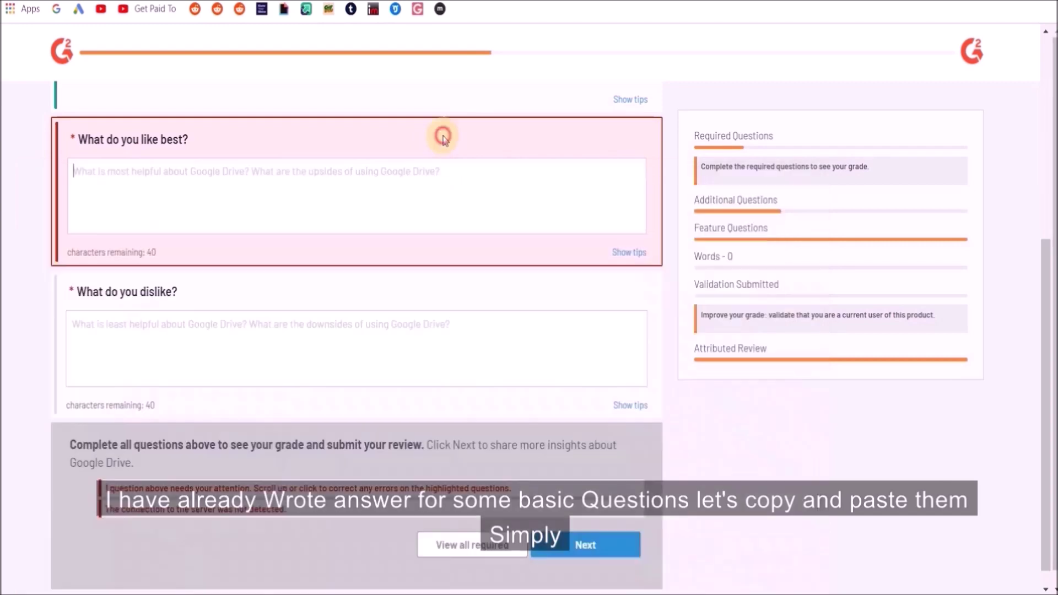
{"action": "left_click", "coordinate": [417, 177]}
{"action": "type", "text": "Firstly google drive is packed with insane amount of features such as desktop, mobile and cloud sync options. Its extremely easy to use compared to other cloud storage providers such as drobox, box, mega and AWS. One can easily compress their files and upload it to the google drive through either with their web interface or mobile app or even through their developer API's. Google drive is extremely user friendly in terms of navigation. It structures all the files based on their types in easy to use interface. User's also have abilities to share files across multiple drives and can also share the folders based on the permission to either read or modify the files intuitively. One can say that its best in terms of all the features one can expect from a cloud storage provider. Its pricing model is insanely flexible and easily affordable for small scale companies to large scale enterprises. Review collected by and hosted on G2.com."}
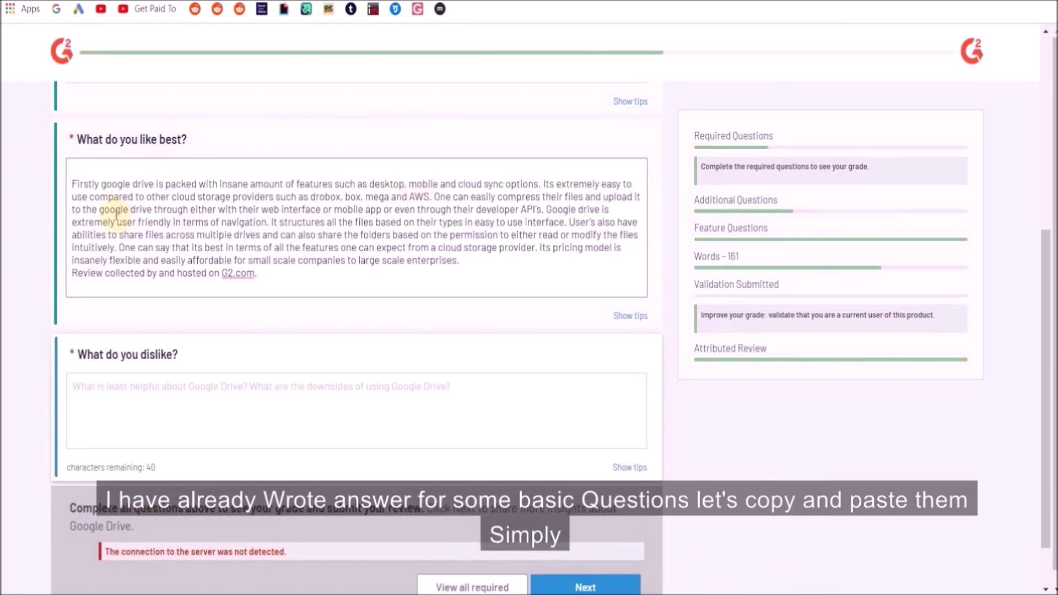
{"action": "left_click", "coordinate": [261, 274]}
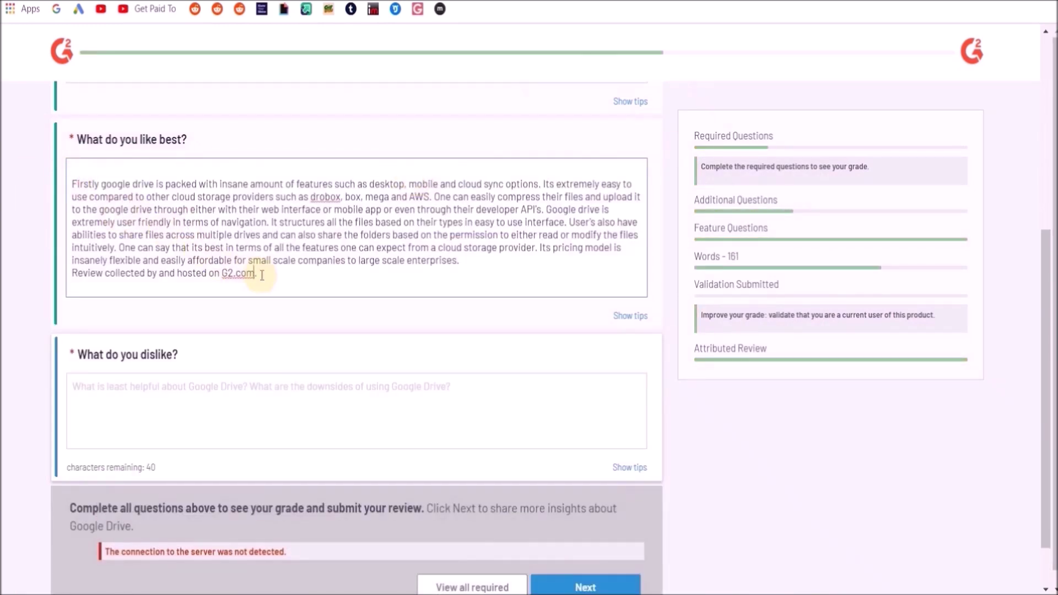
{"action": "left_click_drag", "start_coordinate": [266, 276], "coordinate": [105, 167]}
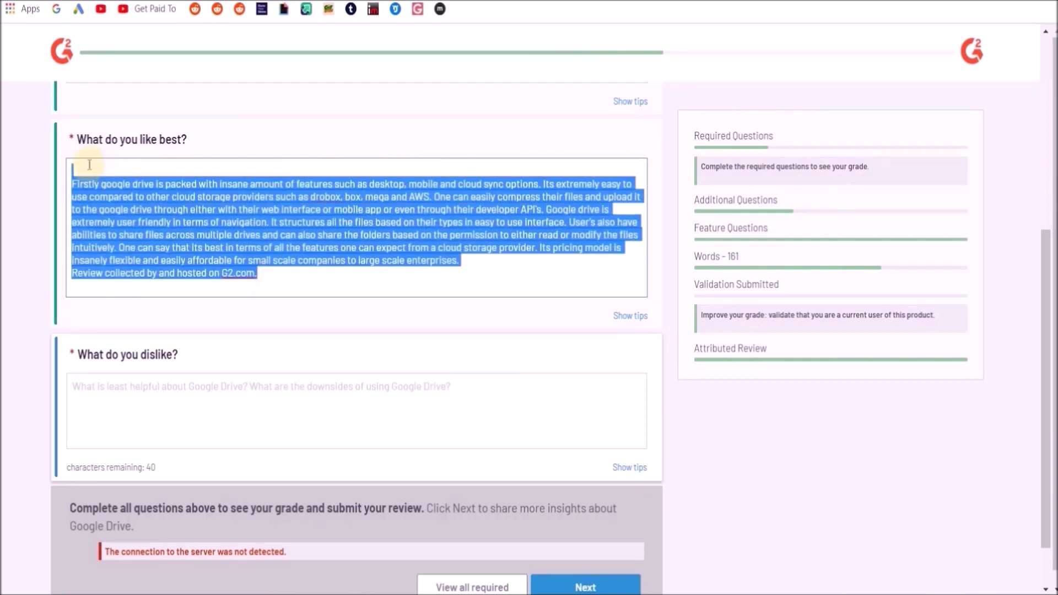
{"action": "left_click", "coordinate": [74, 185]}
{"action": "key", "text": "ctrl+plus"}
{"action": "key", "text": "ctrl+plus"}
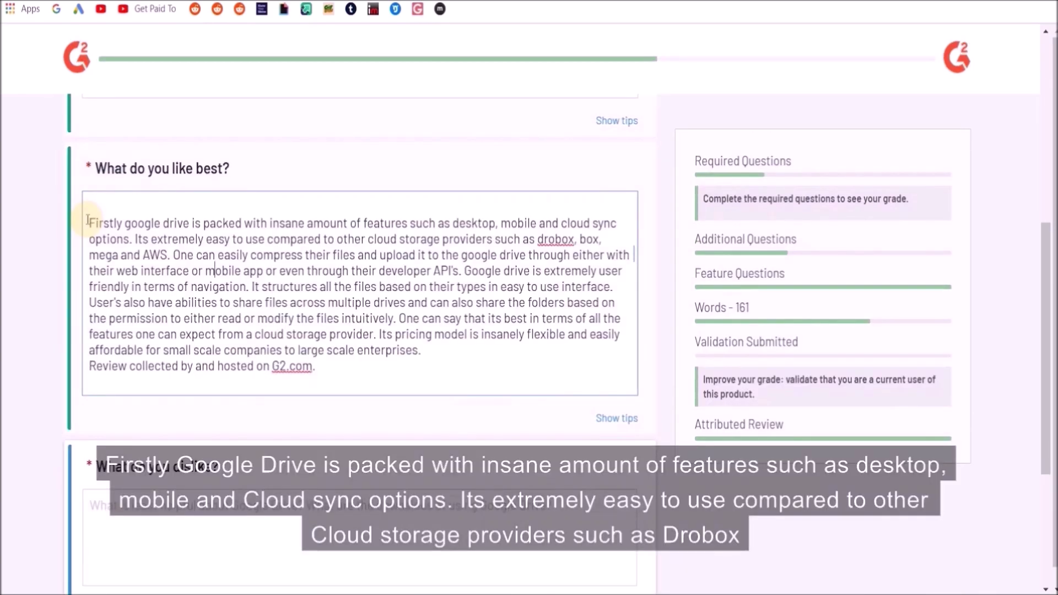
{"action": "left_click_drag", "start_coordinate": [86, 220], "coordinate": [541, 278]}
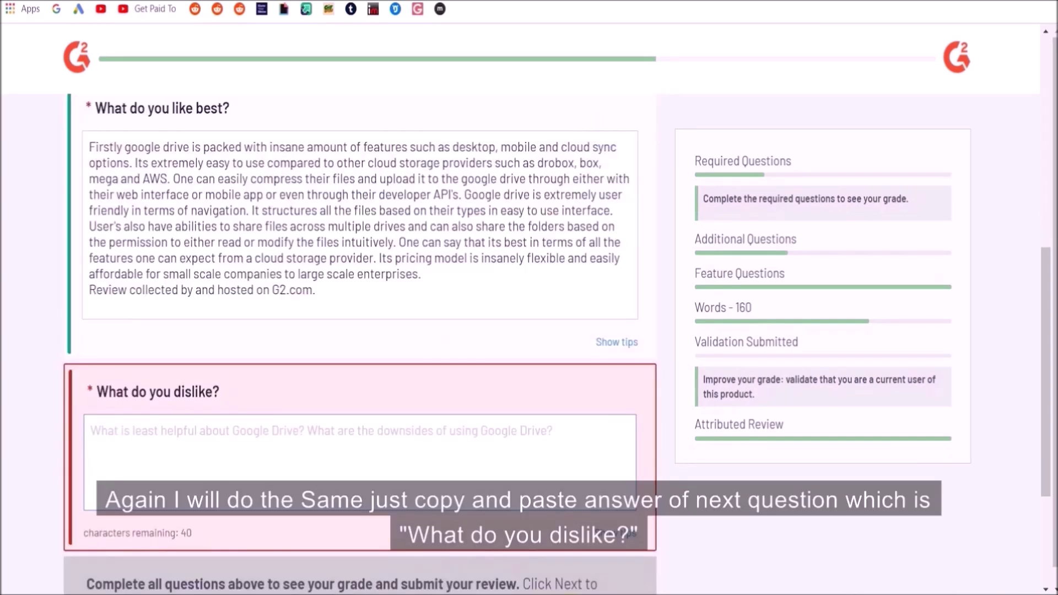
{"action": "key", "text": "alt+Tab"}
Paste the prepared free-storage complaint into 'What do you dislike?' and remove its blank first line.
{"action": "key", "text": "shift+Up"}
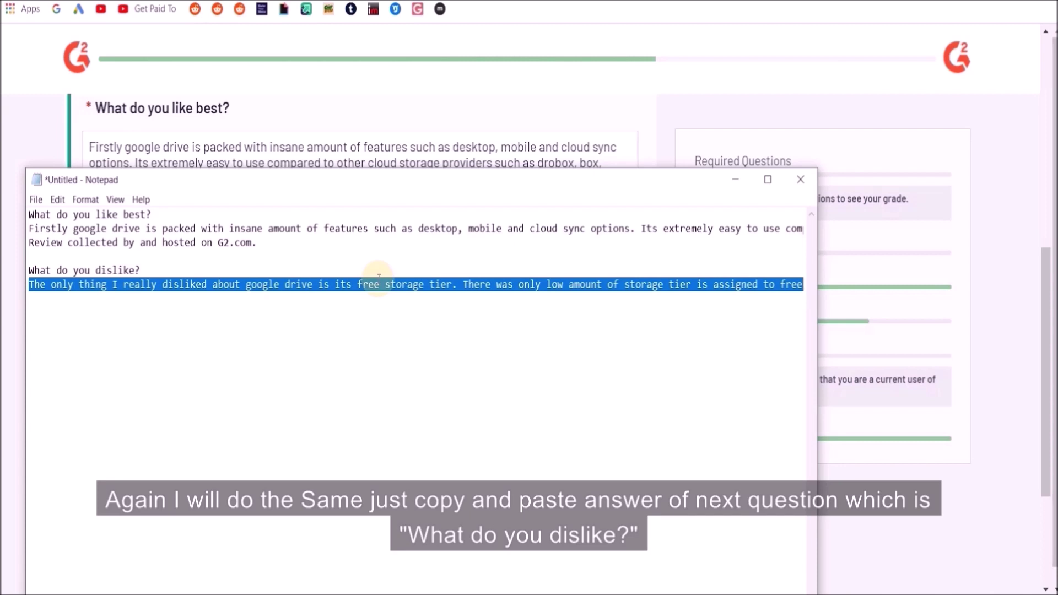
{"action": "left_click", "coordinate": [180, 95]}
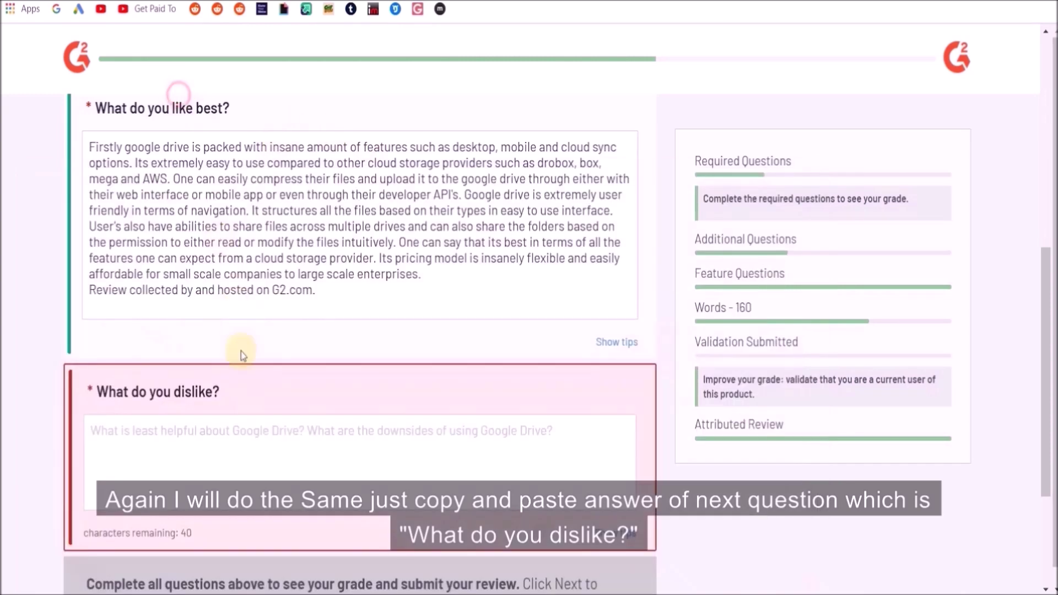
{"action": "left_click", "coordinate": [257, 458]}
{"action": "type", "text": "The only thing I really disliked about google drive is its free storage tier. There was only low amount of storage tier is assigned to free tier. But however the prices are insanely affordable and its compensated by its low pricing flexibility"}
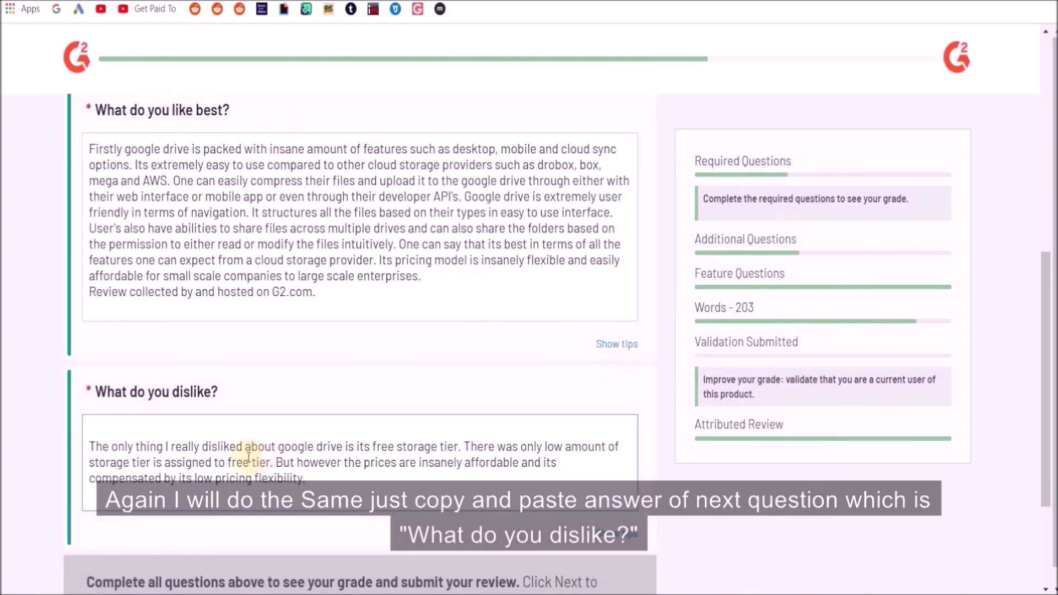
{"action": "left_click_drag", "start_coordinate": [94, 447], "coordinate": [303, 487]}
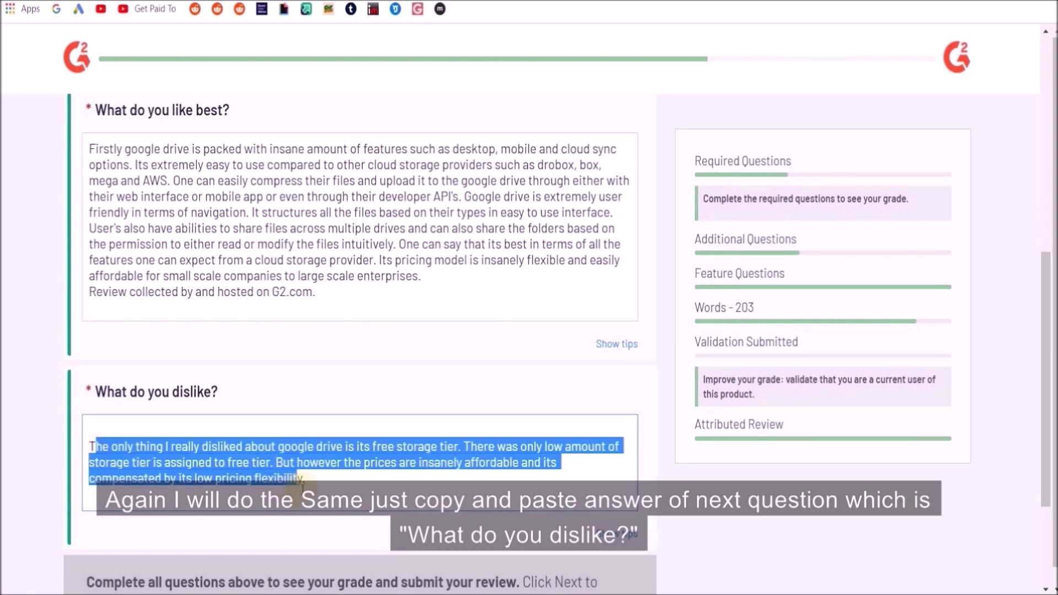
{"action": "left_click", "coordinate": [307, 484]}
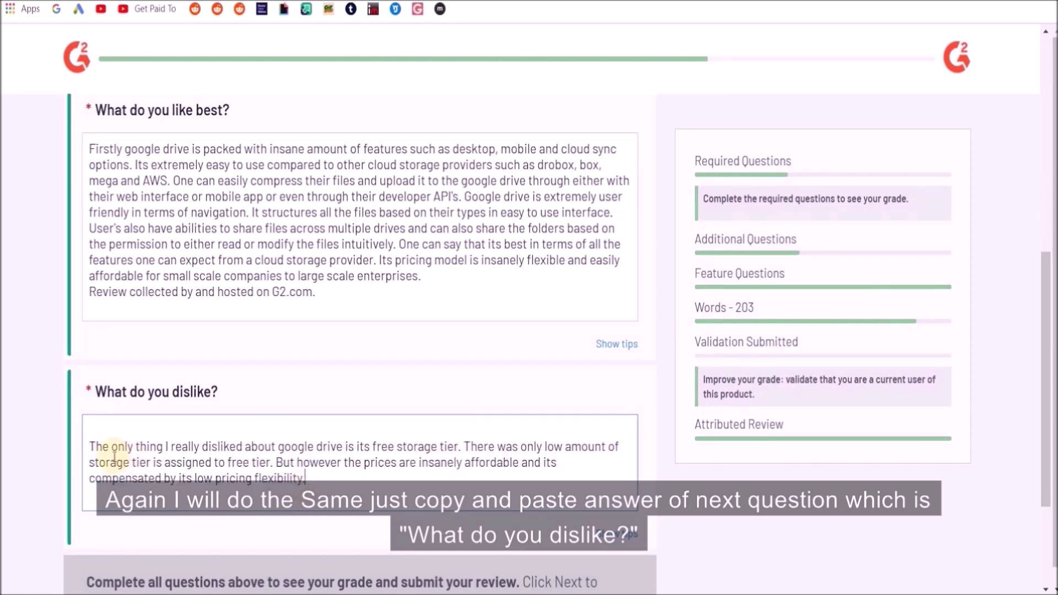
{"action": "key", "text": "BackSpace"}
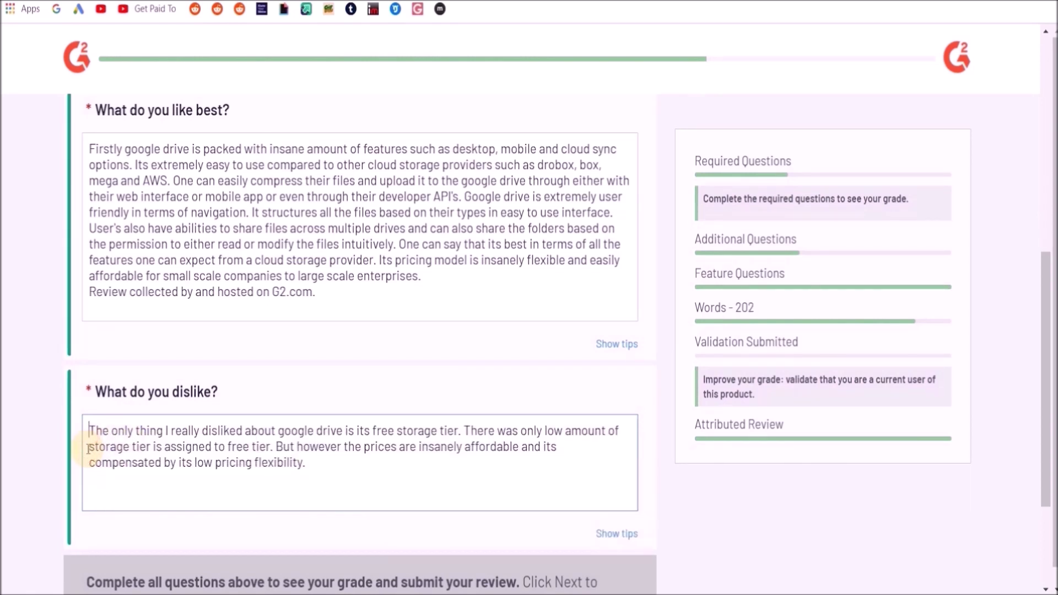
Review the like-best and dislike answers, highlighting the dislike answer's first sentence.
{"action": "left_click", "coordinate": [89, 150]}
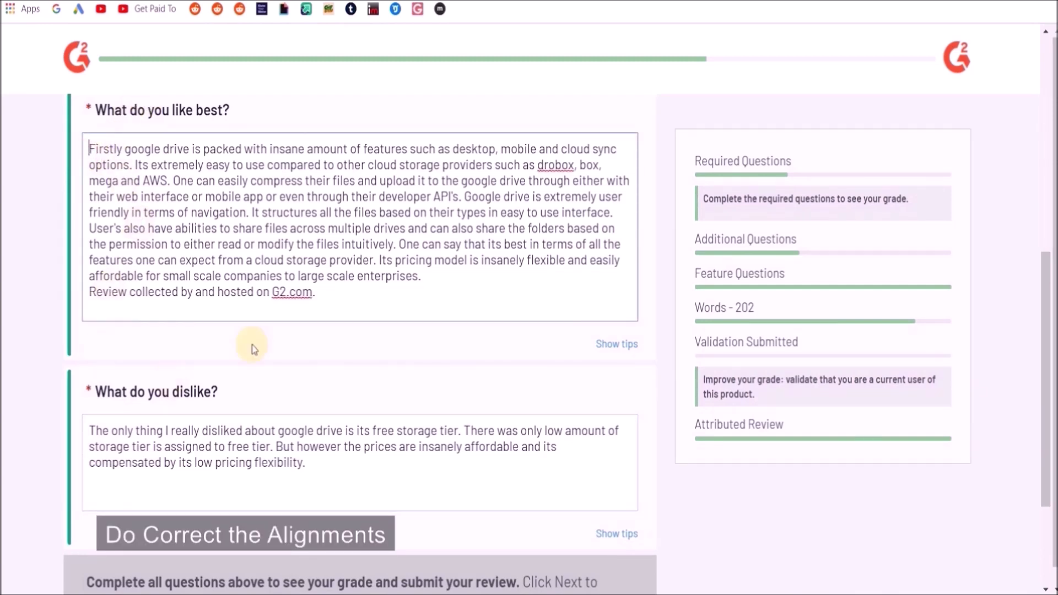
{"action": "left_click", "coordinate": [317, 430]}
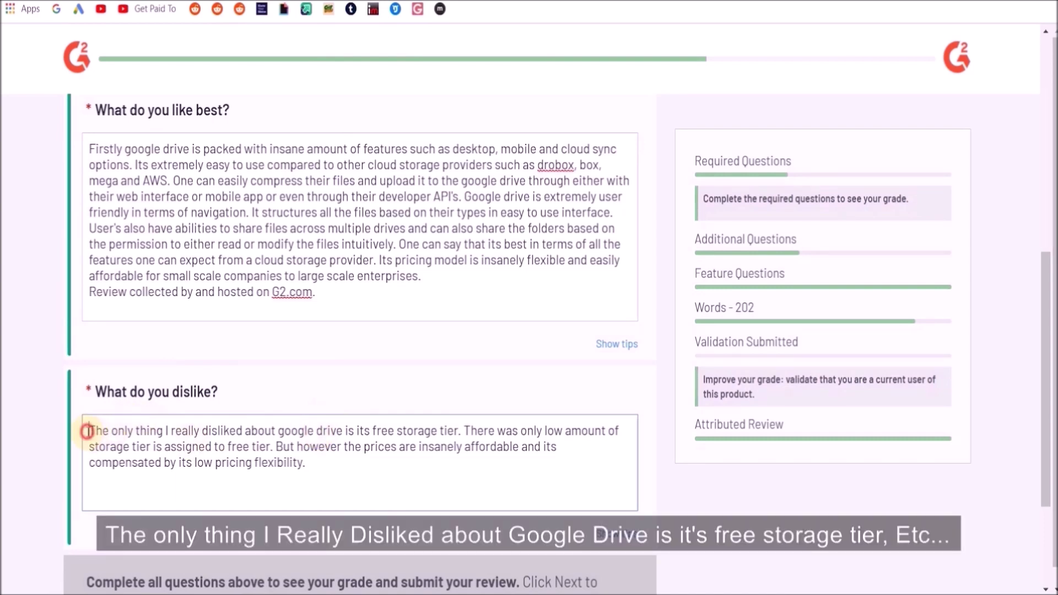
{"action": "left_click_drag", "start_coordinate": [87, 431], "coordinate": [382, 450]}
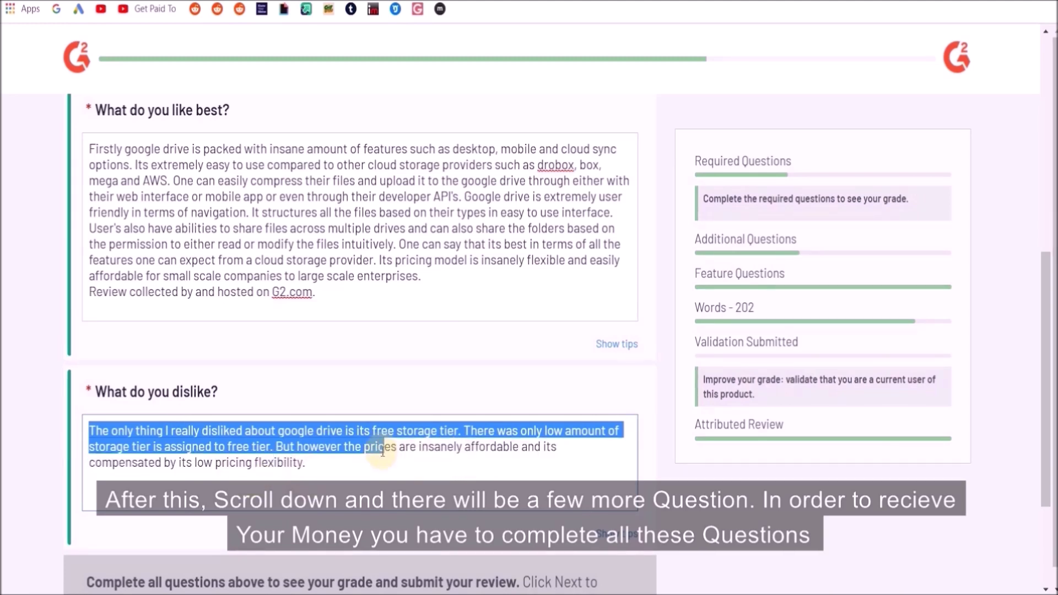
Clear the highlight in the dislike answer.
{"action": "left_click", "coordinate": [315, 469]}
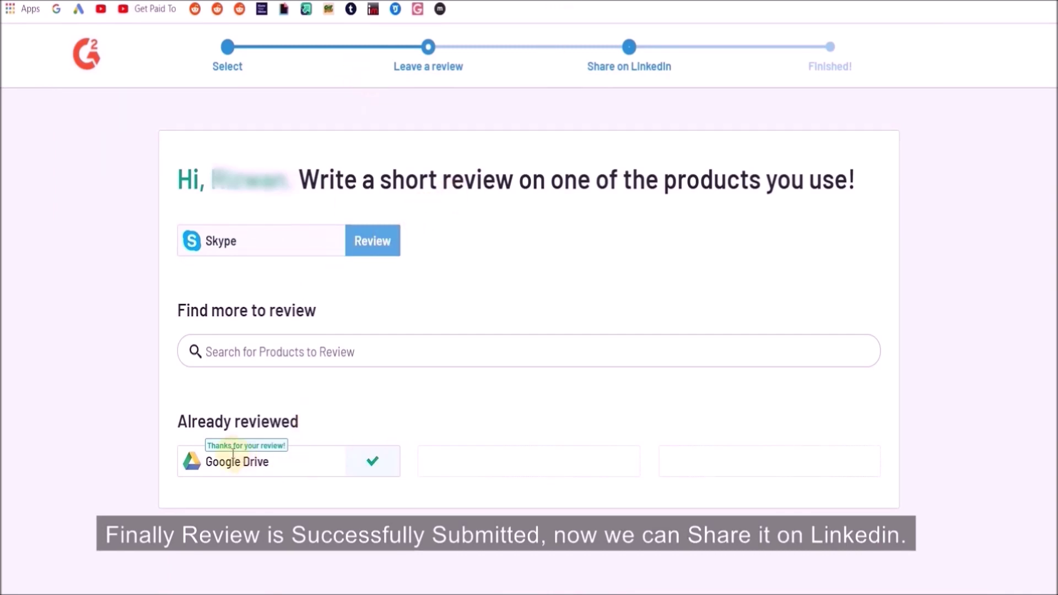
{"action": "left_click_drag", "start_coordinate": [262, 450], "coordinate": [212, 442]}
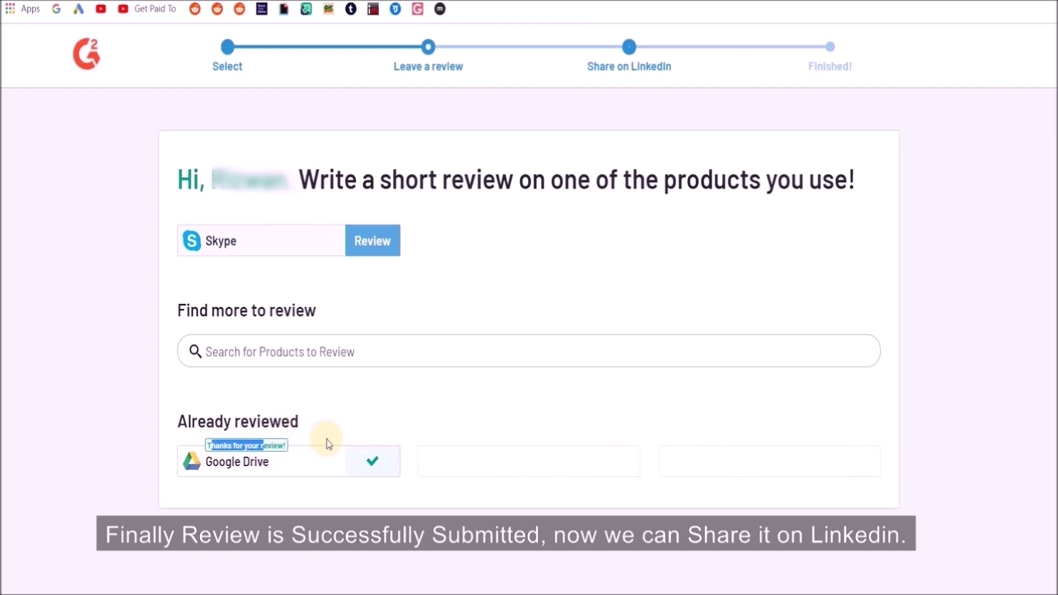
{"action": "left_click", "coordinate": [355, 388]}
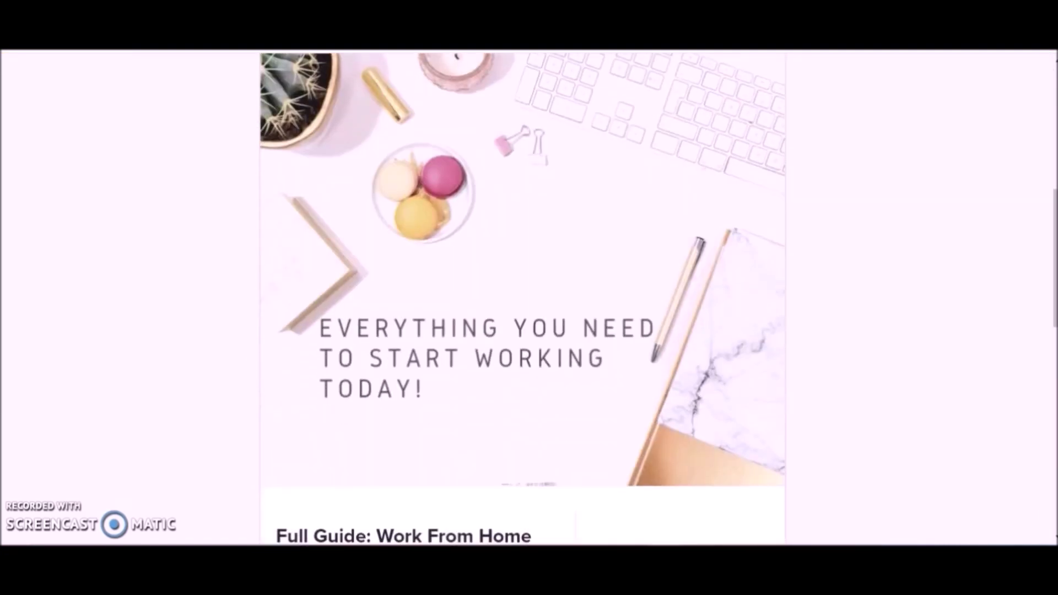
{"action": "scroll", "coordinate": [522, 299], "scroll_direction": "down", "scroll_amount": 8}
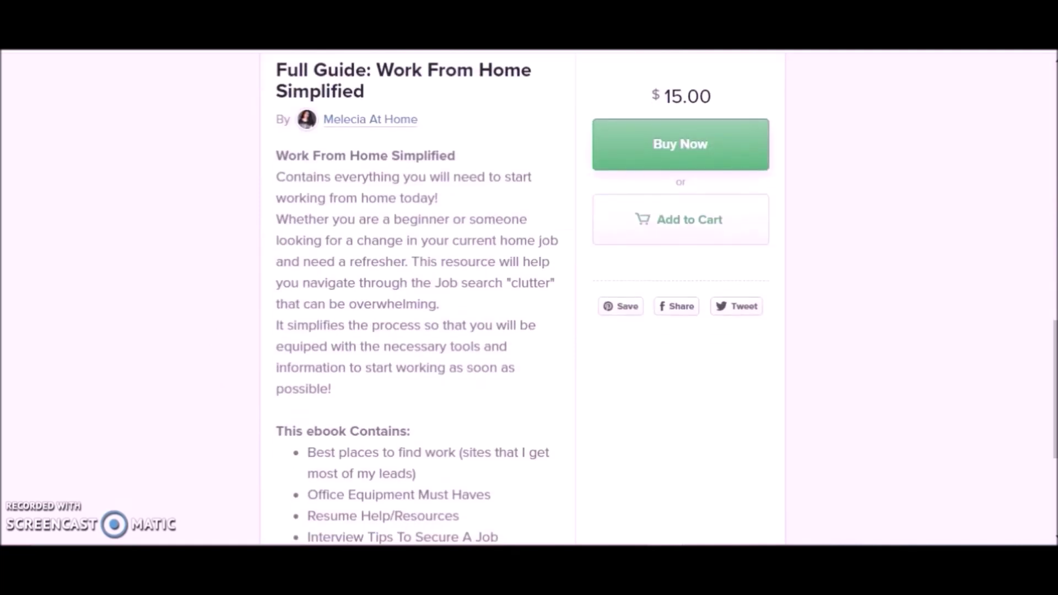
{"action": "scroll", "coordinate": [522, 299], "scroll_direction": "down", "scroll_amount": 2}
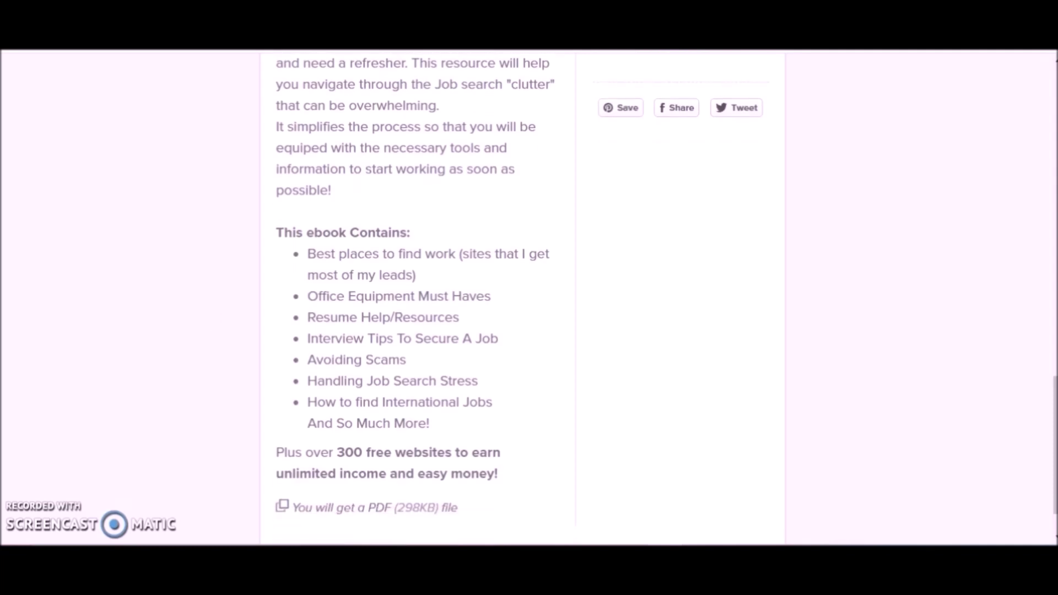
{"action": "scroll", "coordinate": [529, 297], "scroll_direction": "up", "scroll_amount": 10}
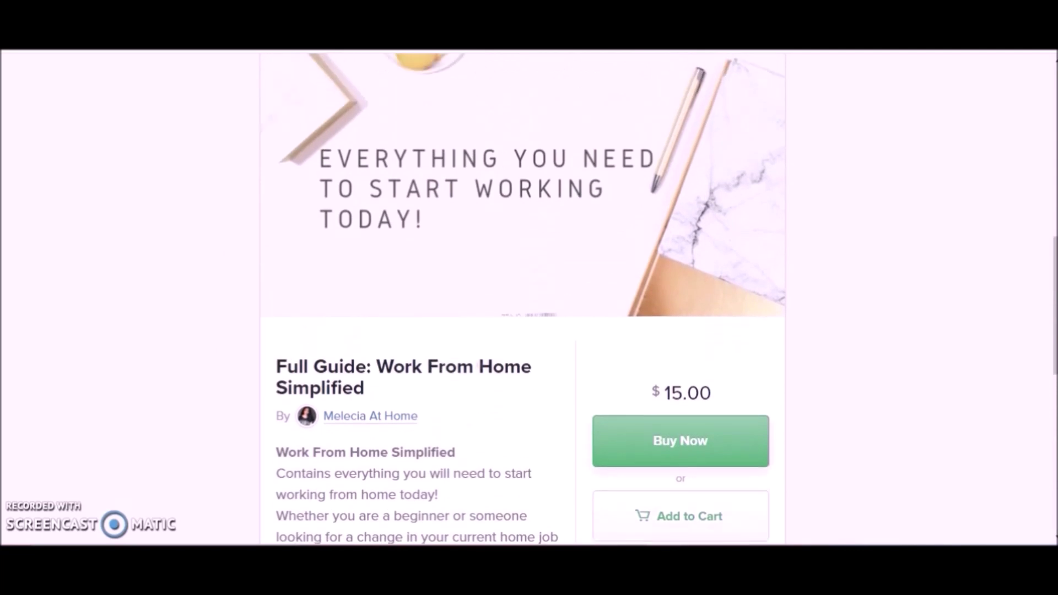